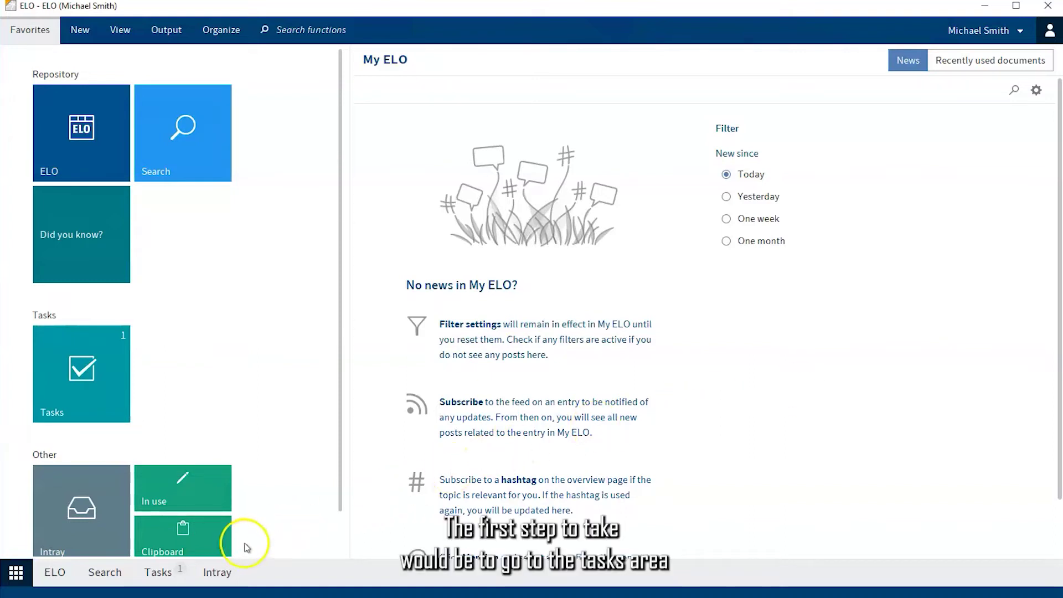
Show the Tasks list with its Approval task and open Assign substitute from the user menu
click(160, 573)
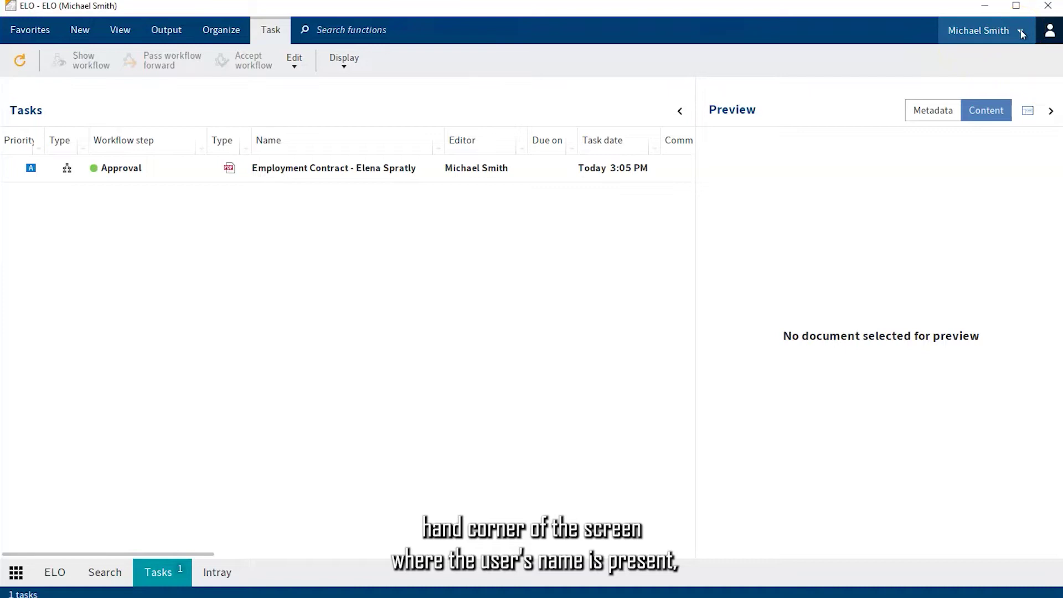
click(1021, 33)
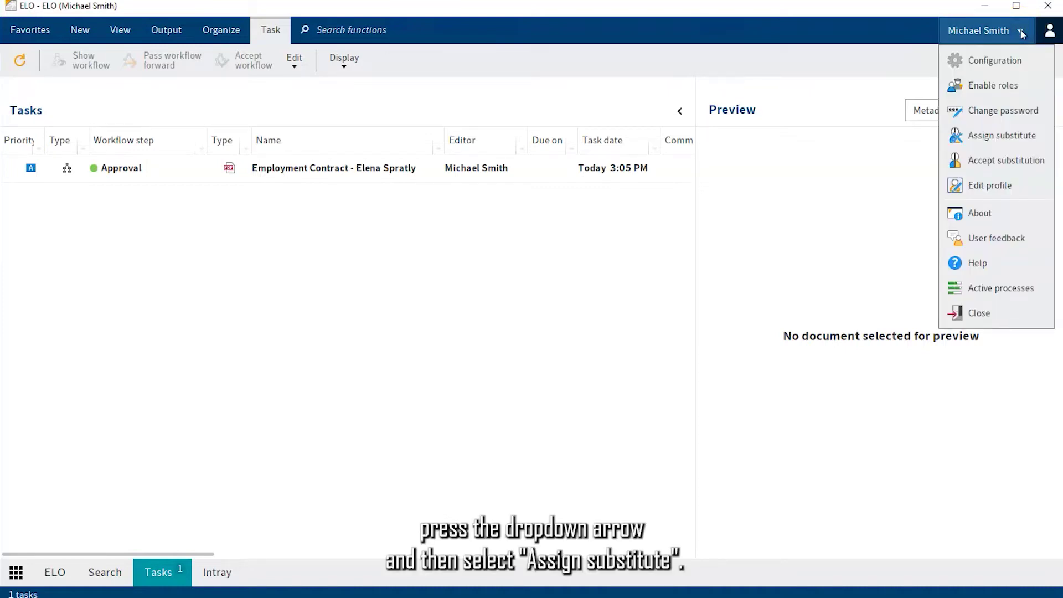
click(1033, 138)
Search for and add two colleagues as substitutes, then select the first one's settings
click(214, 112)
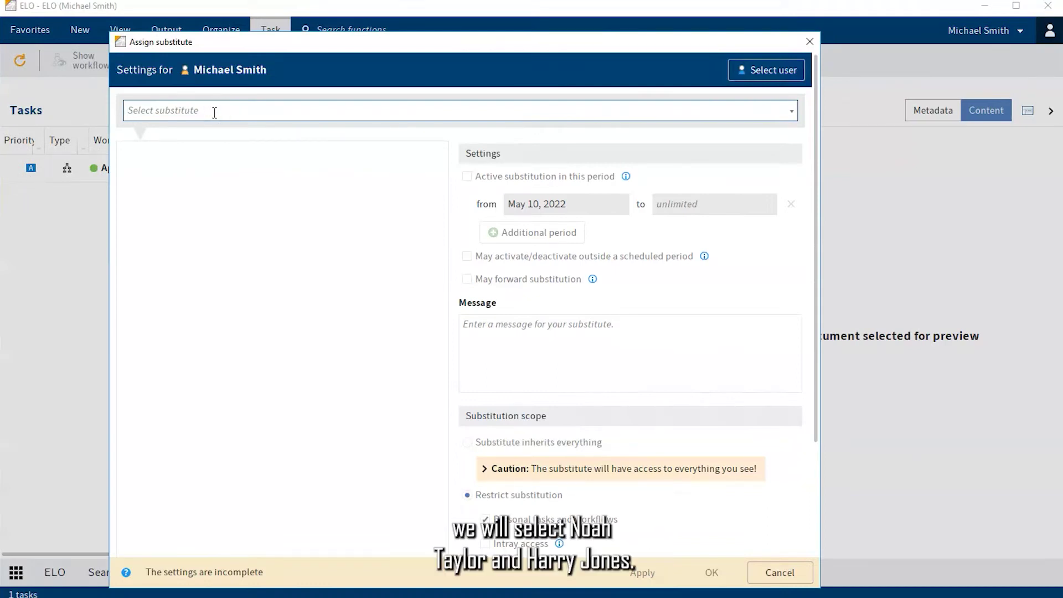
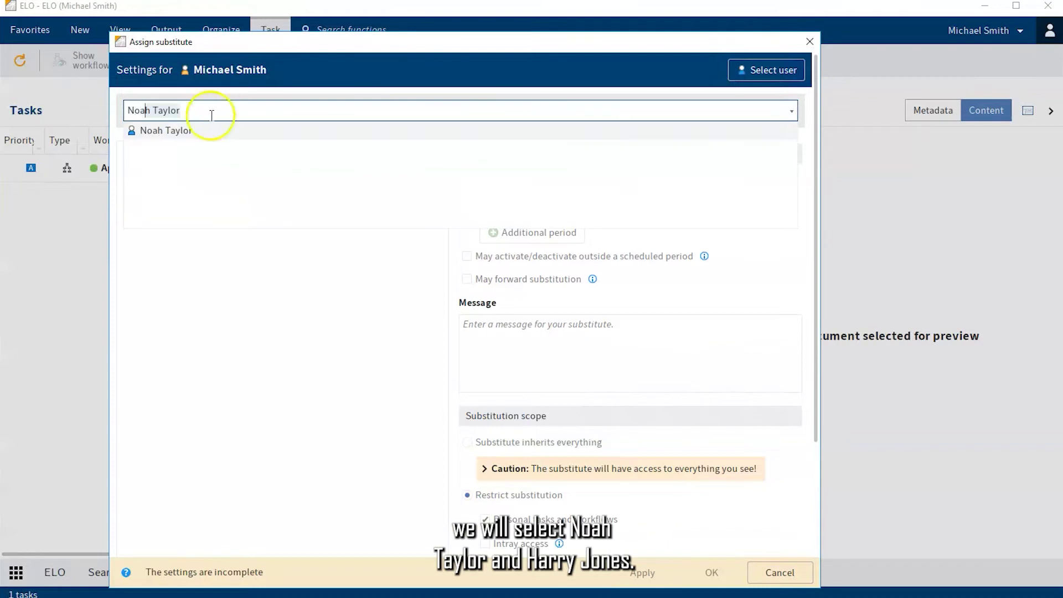
click(194, 132)
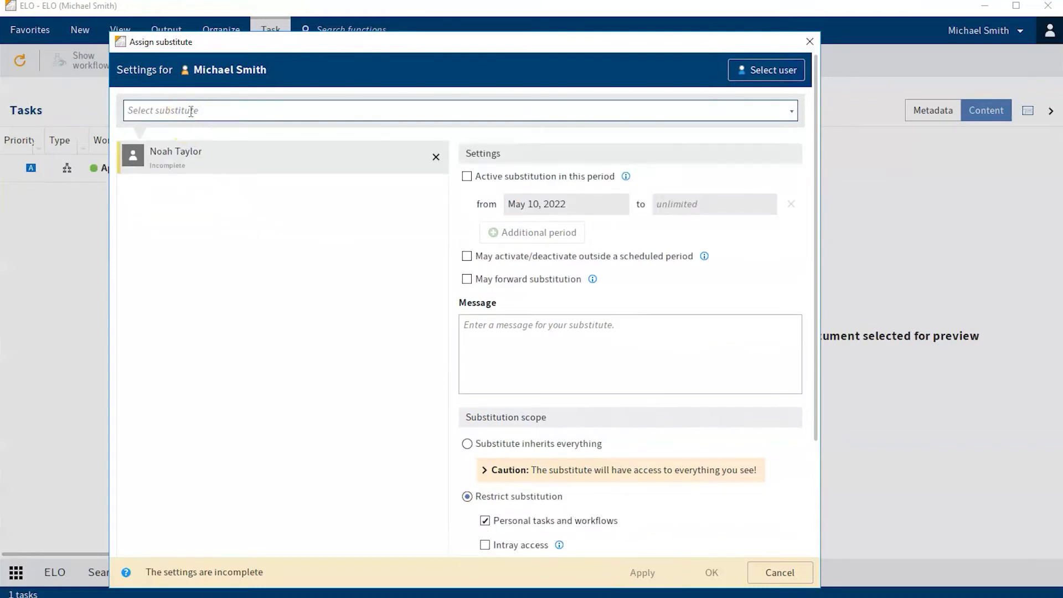
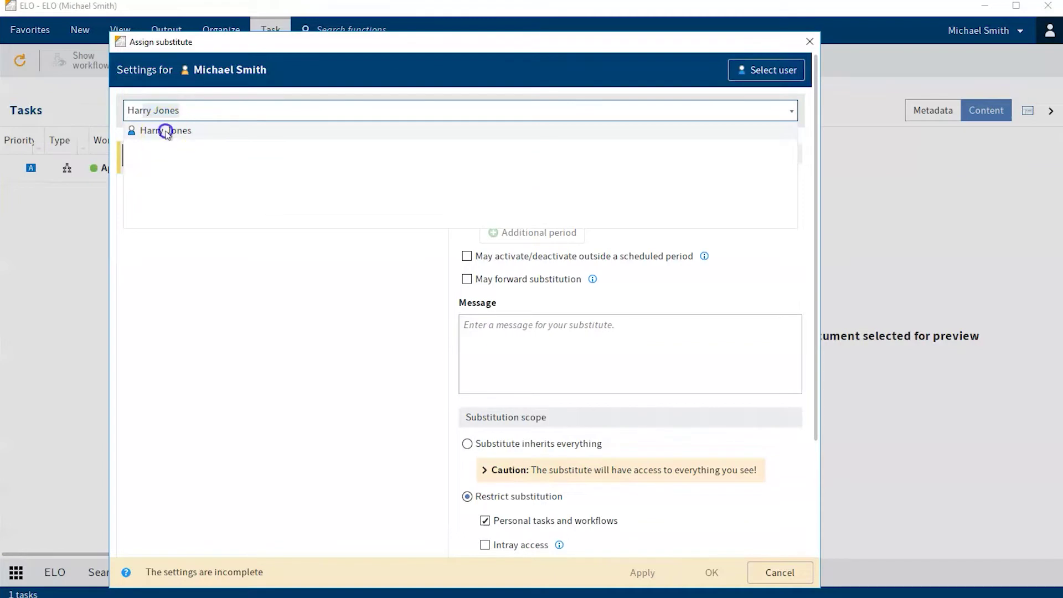
click(165, 132)
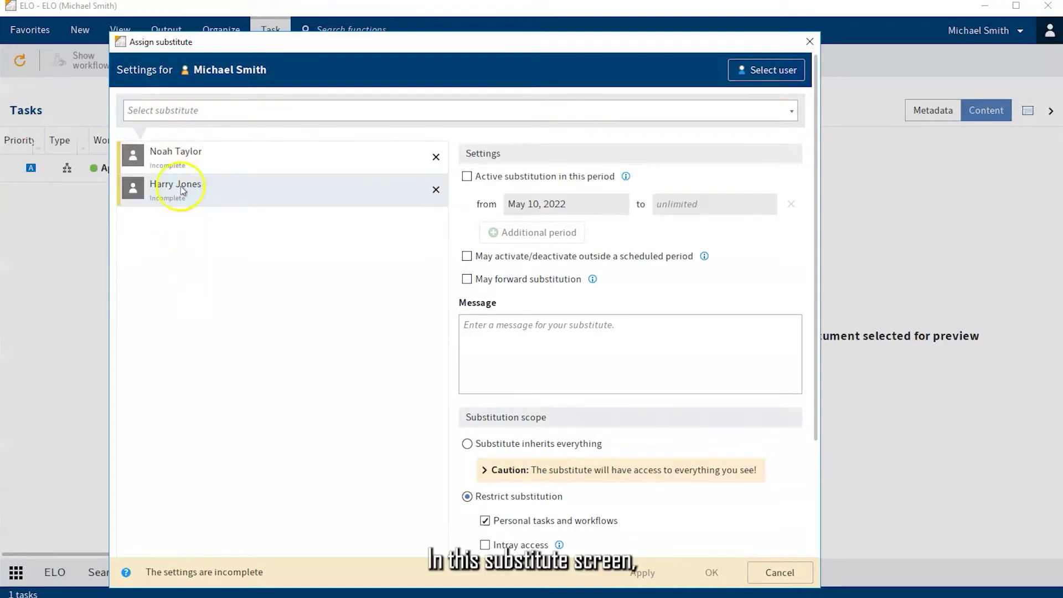
click(183, 165)
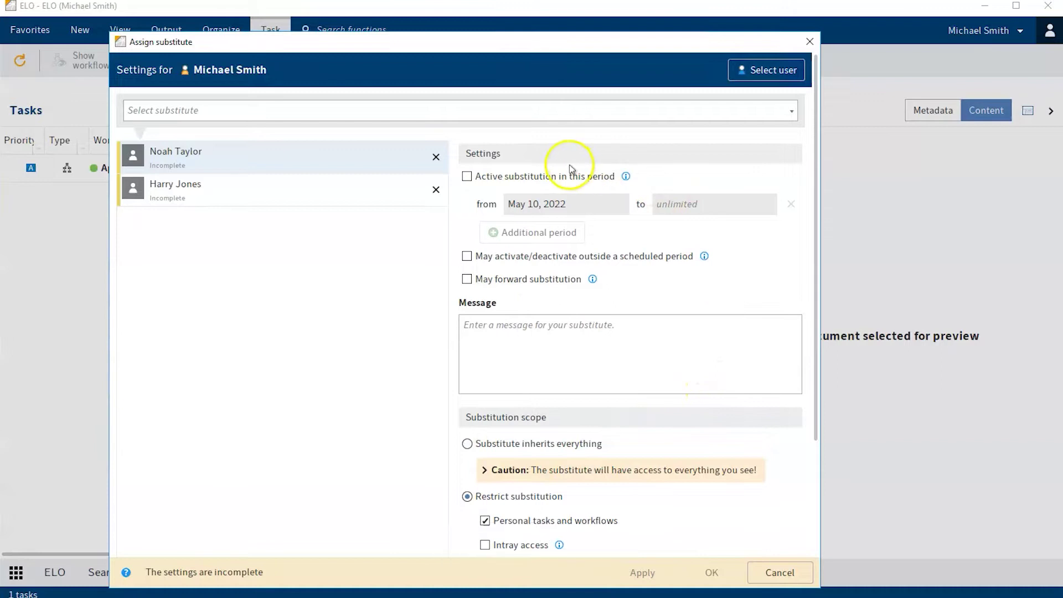
Activate the first substitute for May 10 to May 16, 2022, leaving outside-period activation off
click(467, 177)
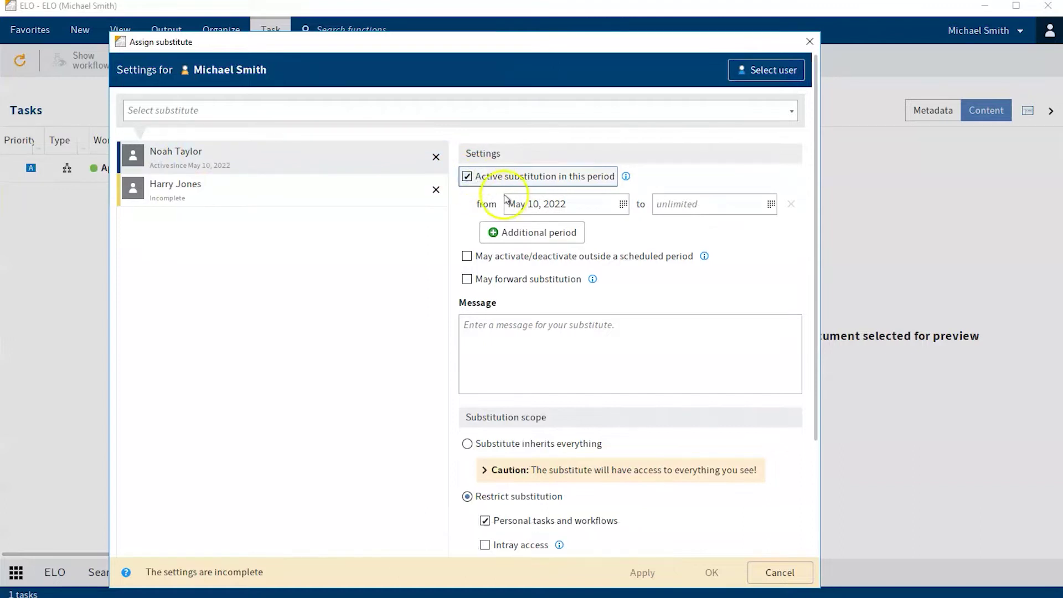
click(624, 204)
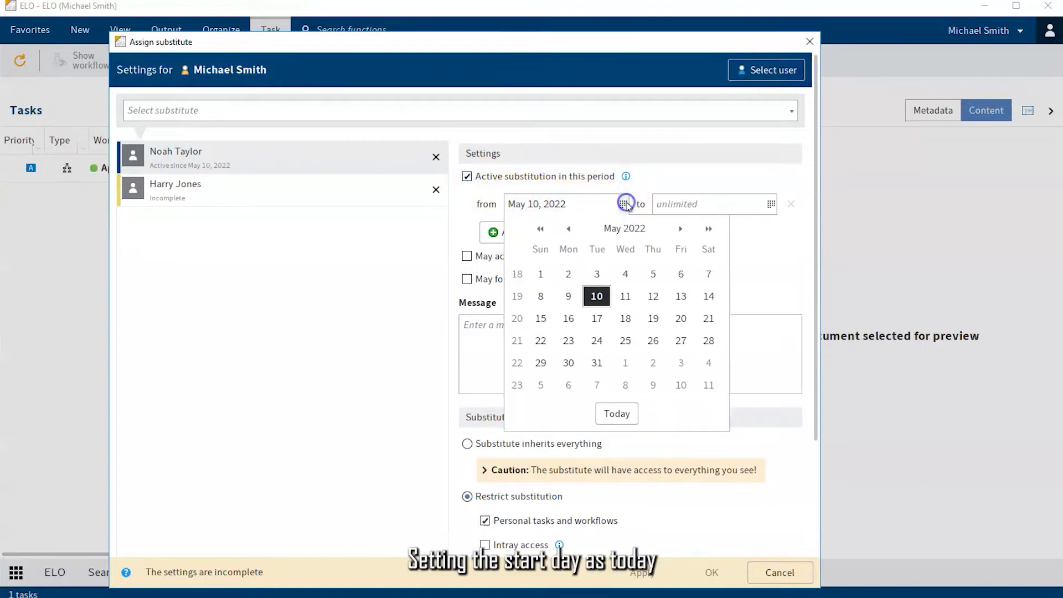
click(597, 296)
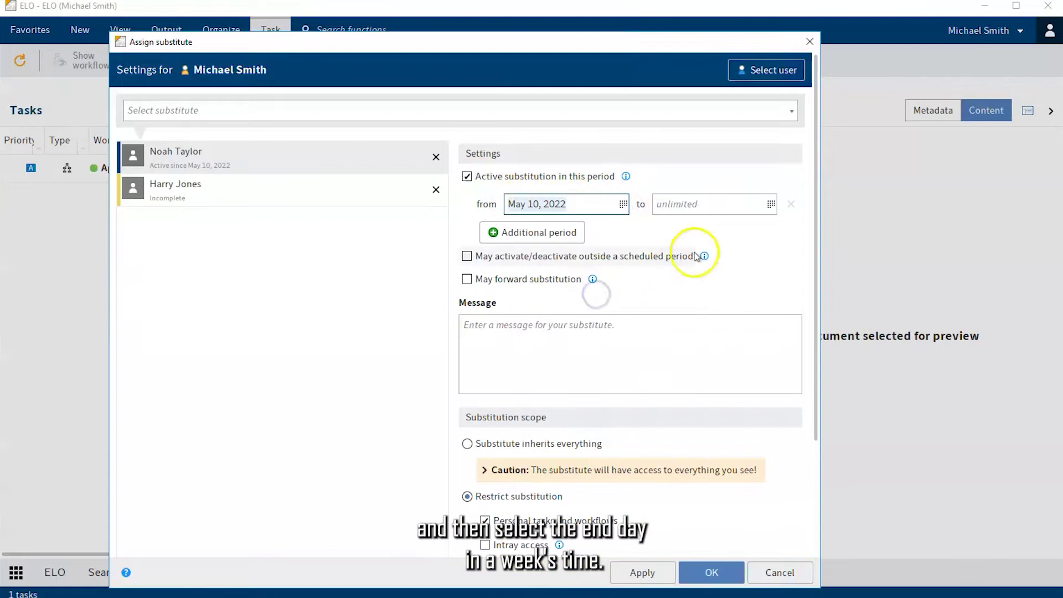
click(770, 204)
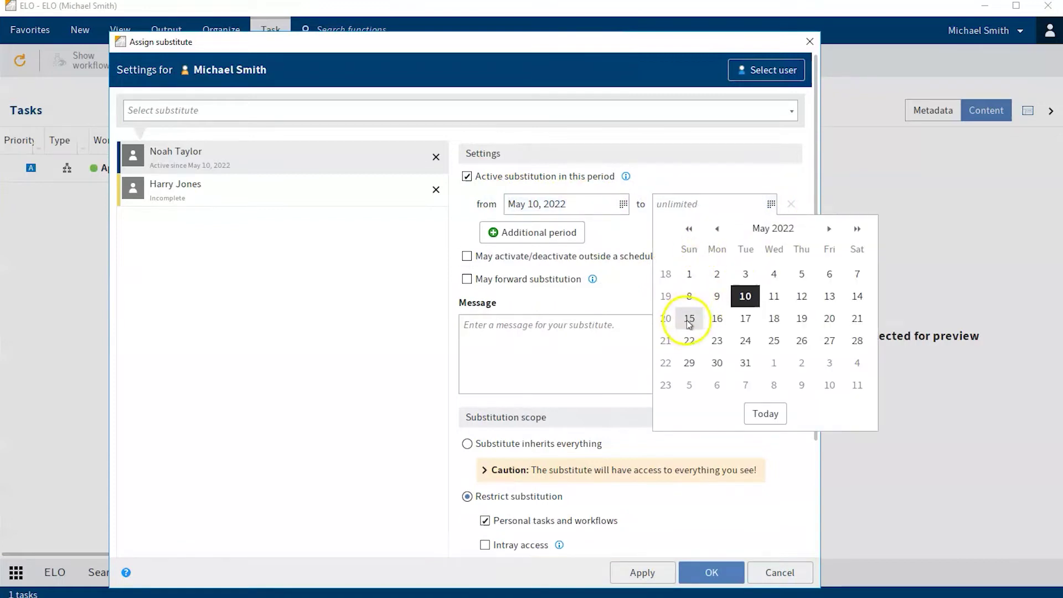
click(718, 319)
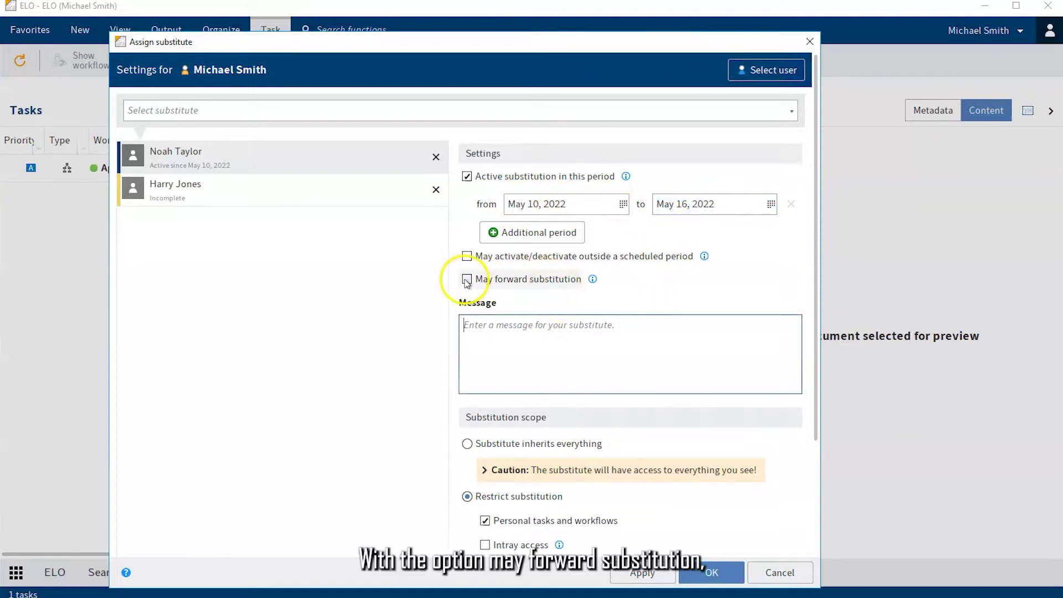
click(468, 256)
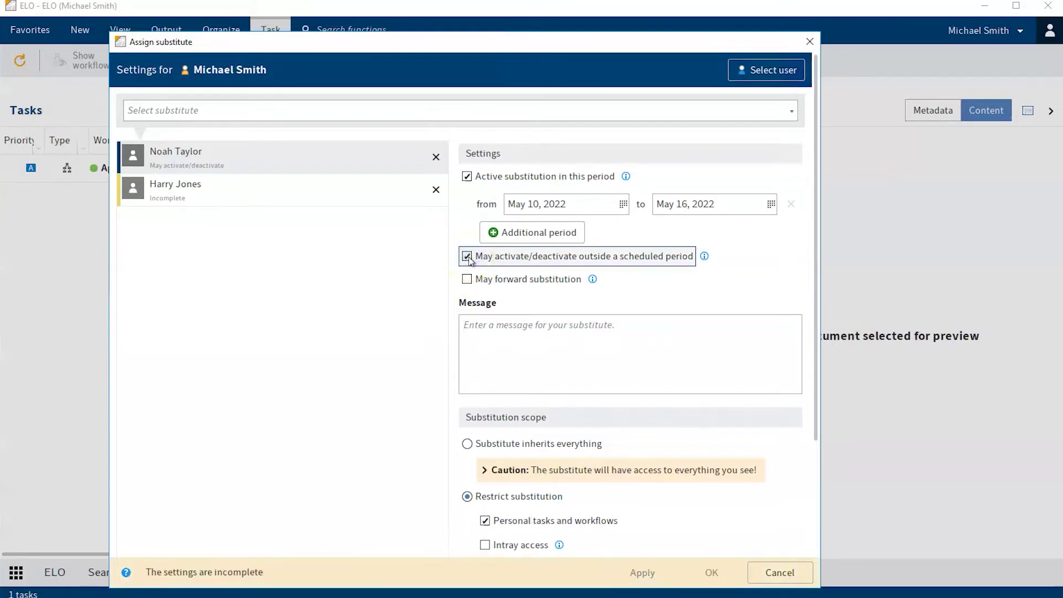
click(468, 256)
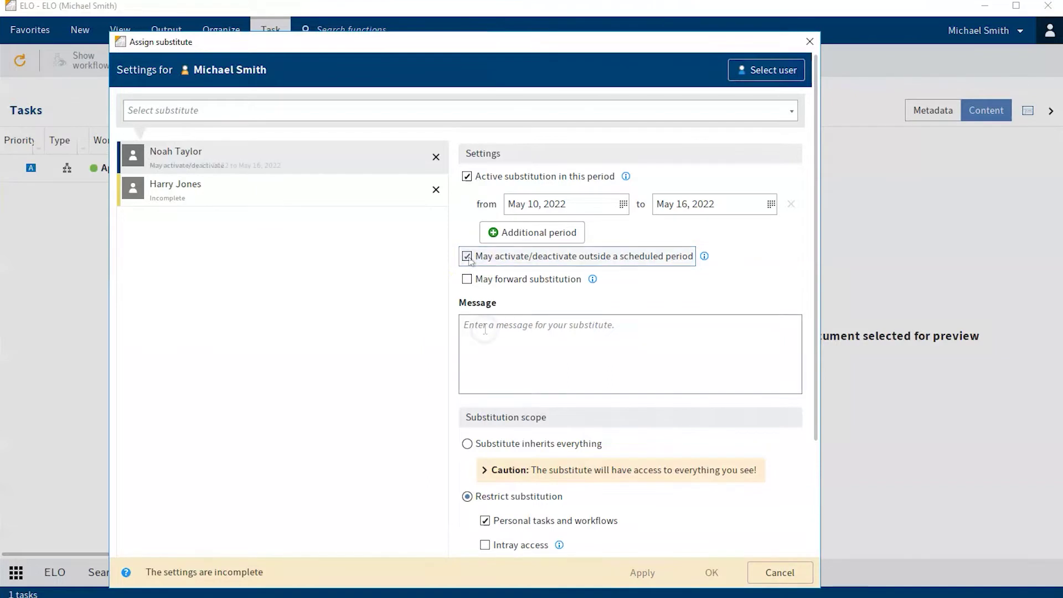
click(485, 329)
Add a message asking the substitute to accept the delegation, and restrict substitution to personal tasks
text(Hi Noah, please accept)
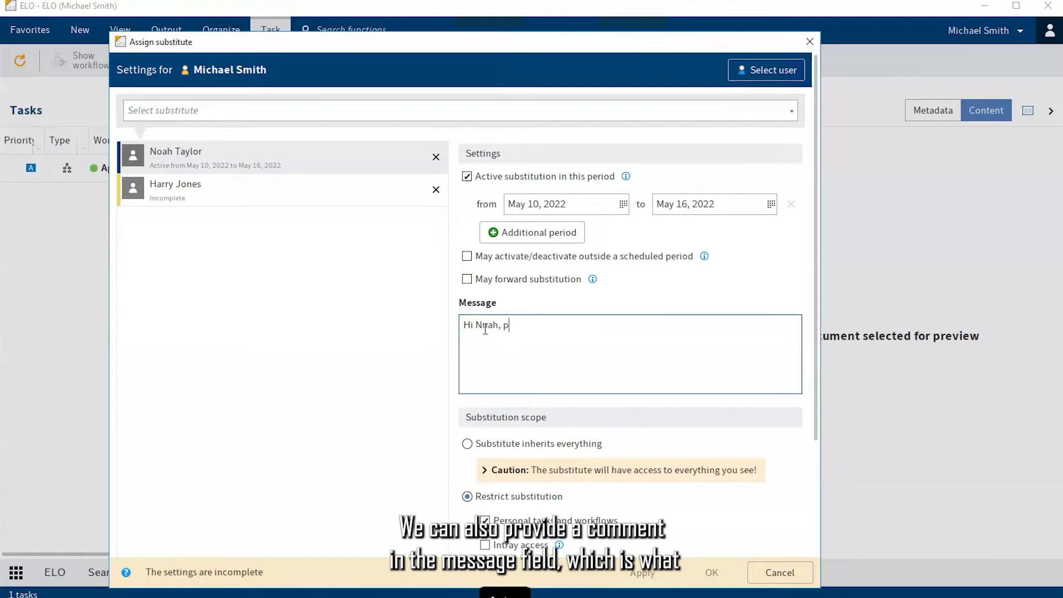
text( this delegation)
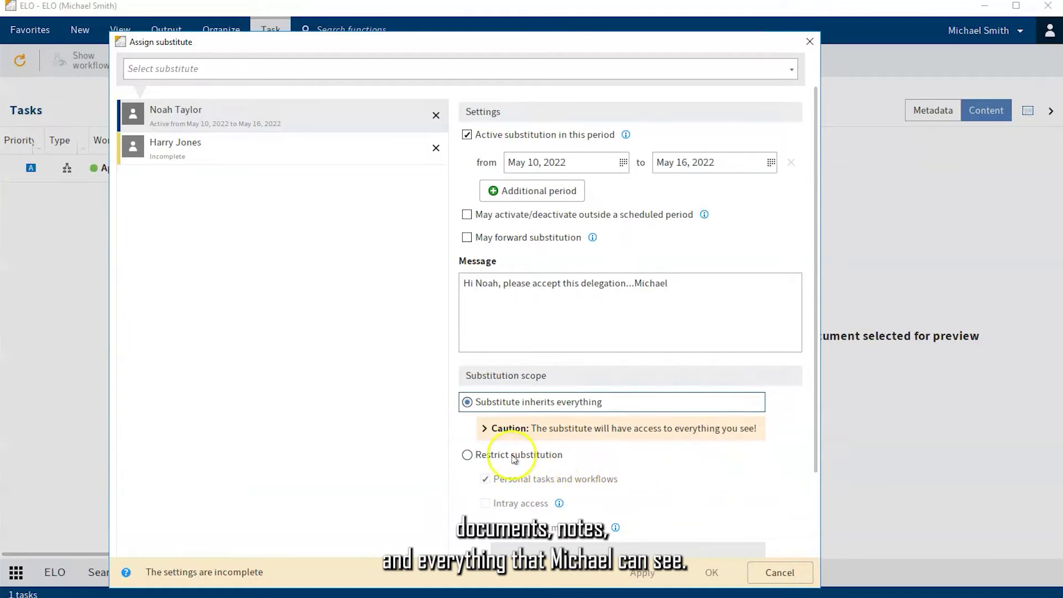
click(505, 456)
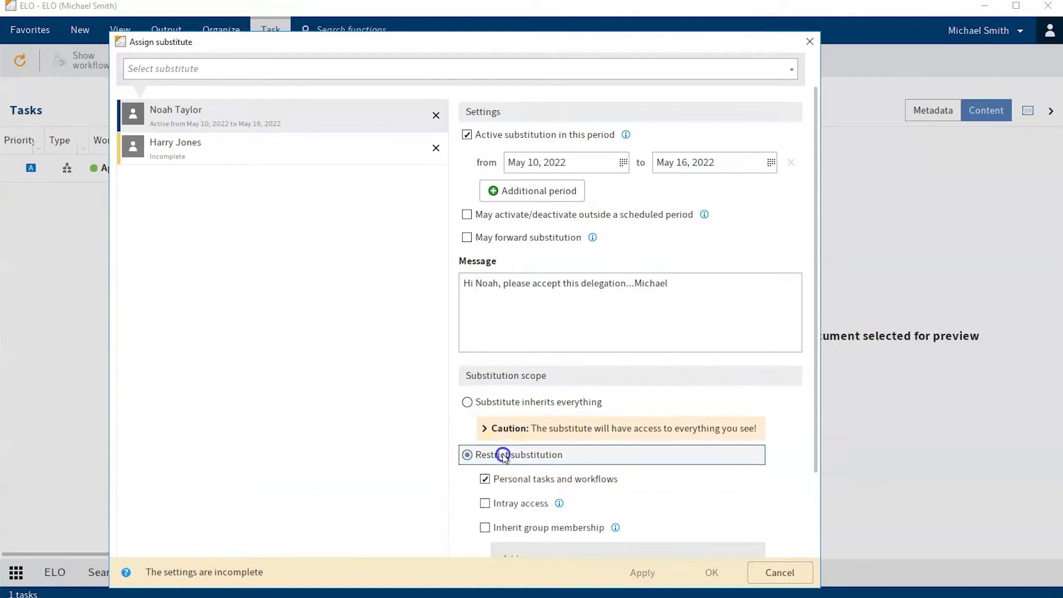
scroll(739, 493, down, 3)
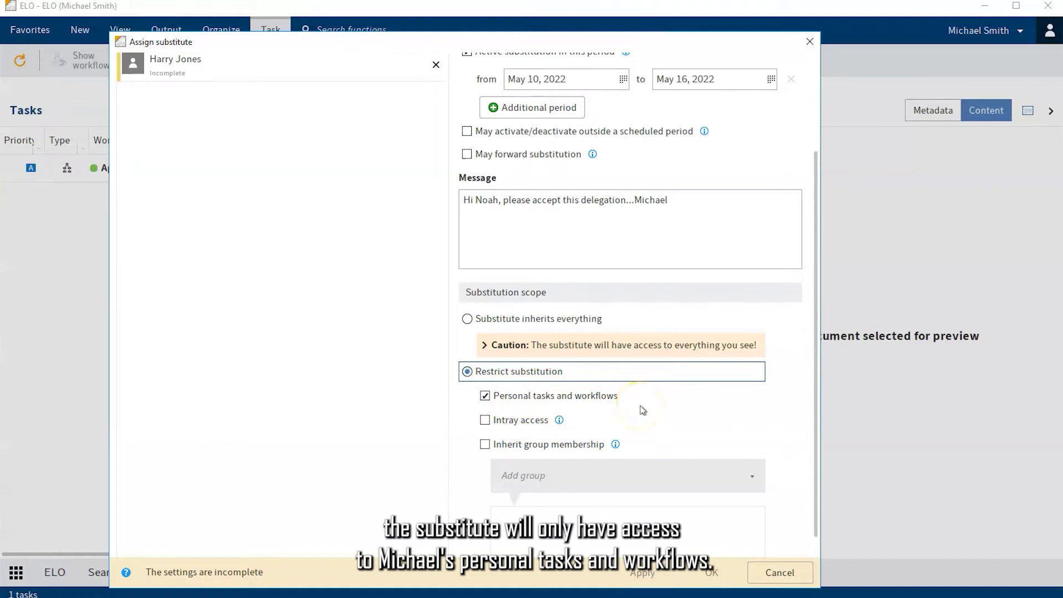
click(641, 405)
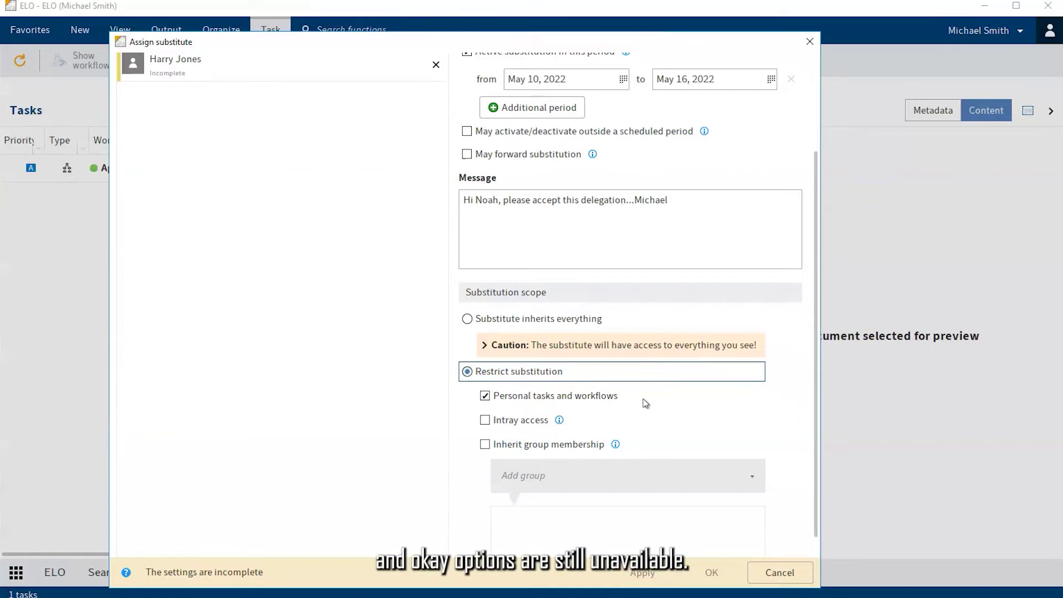
Delete the incomplete second substitute and confirm the assignment with OK
scroll(646, 403, up, 3)
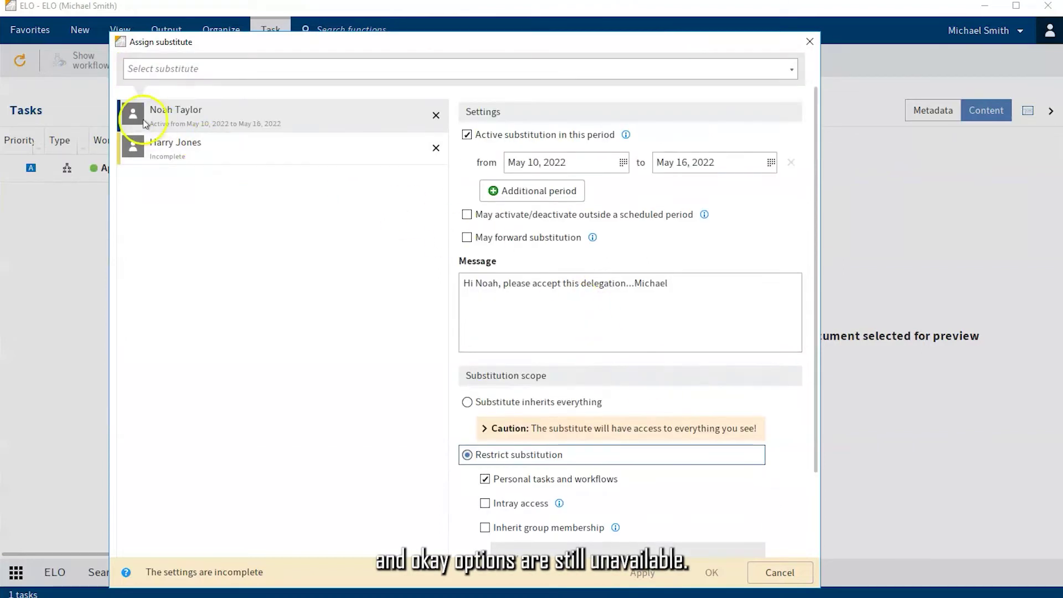
scroll(713, 487, down, 1)
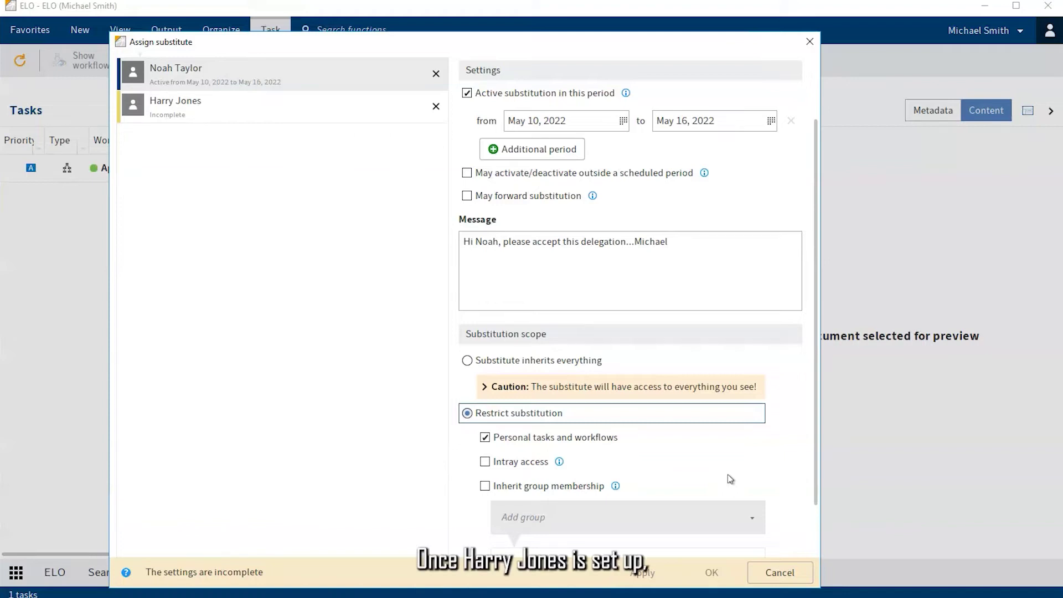
scroll(728, 474, down, 1)
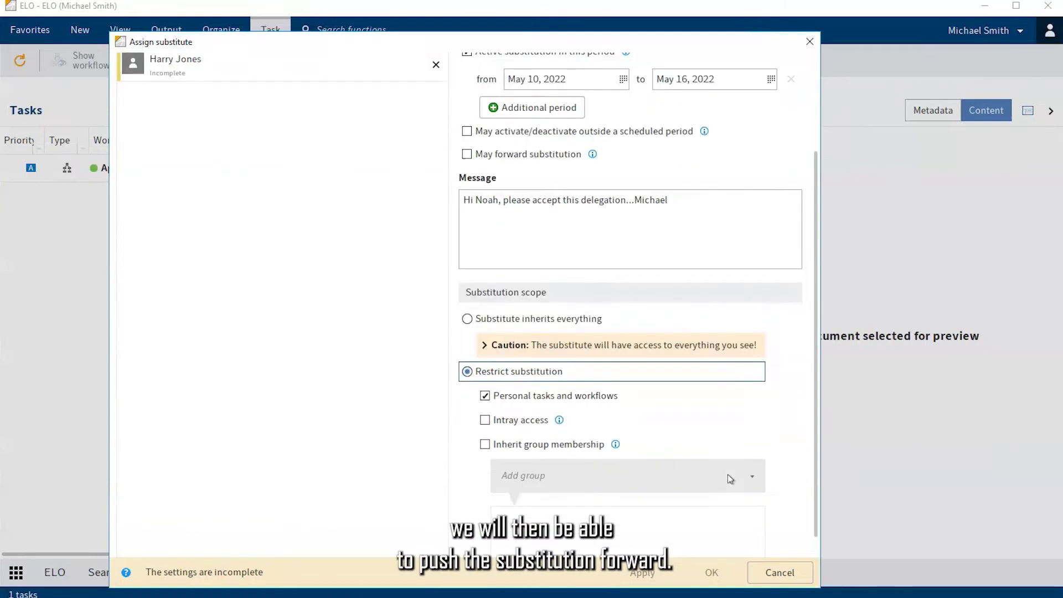
scroll(728, 474, down, 1)
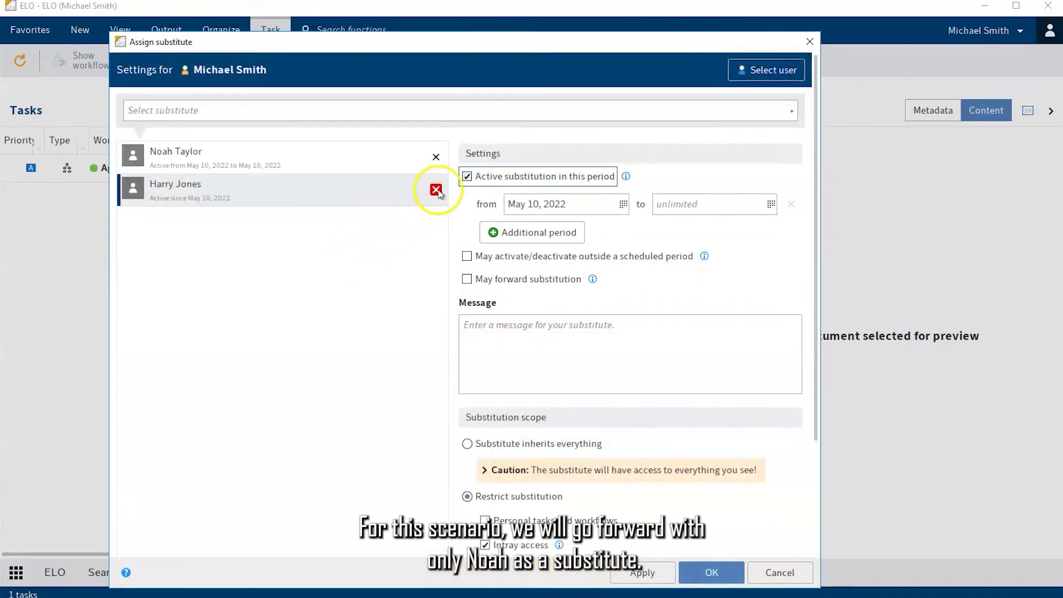
click(436, 190)
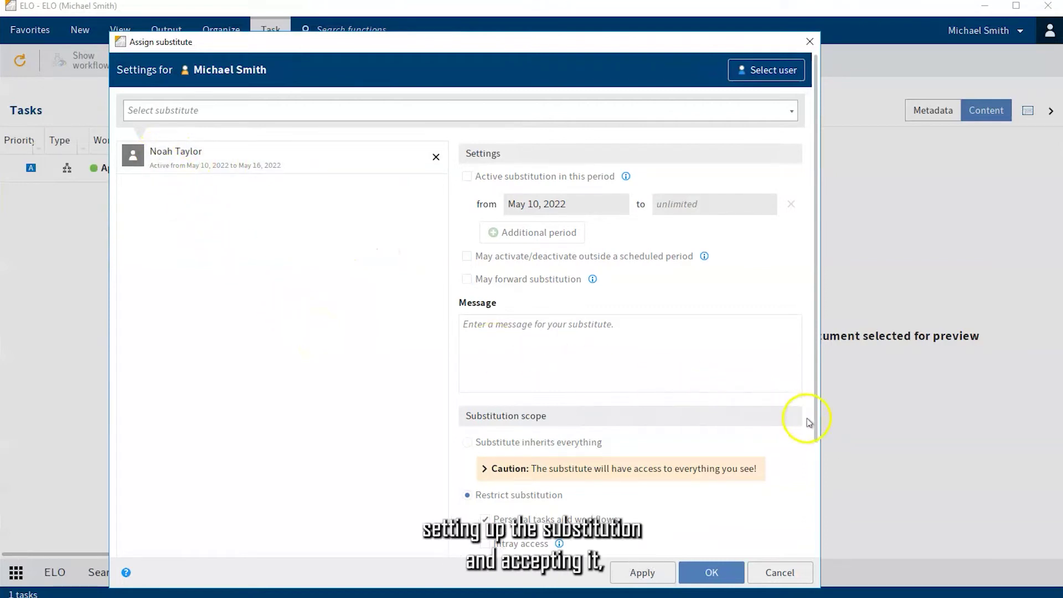
drag(815, 438, 816, 552)
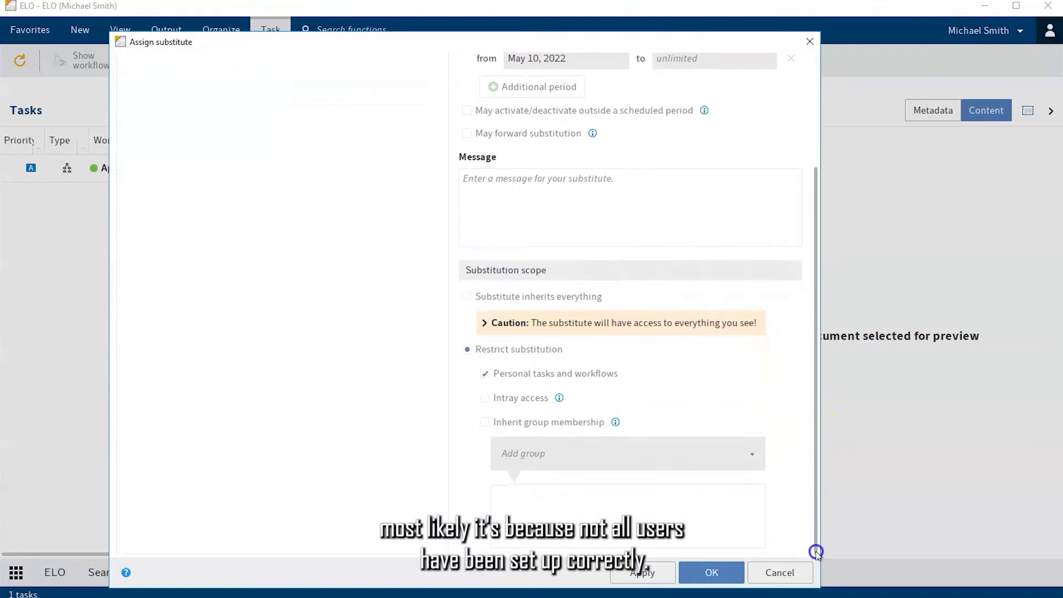
click(713, 574)
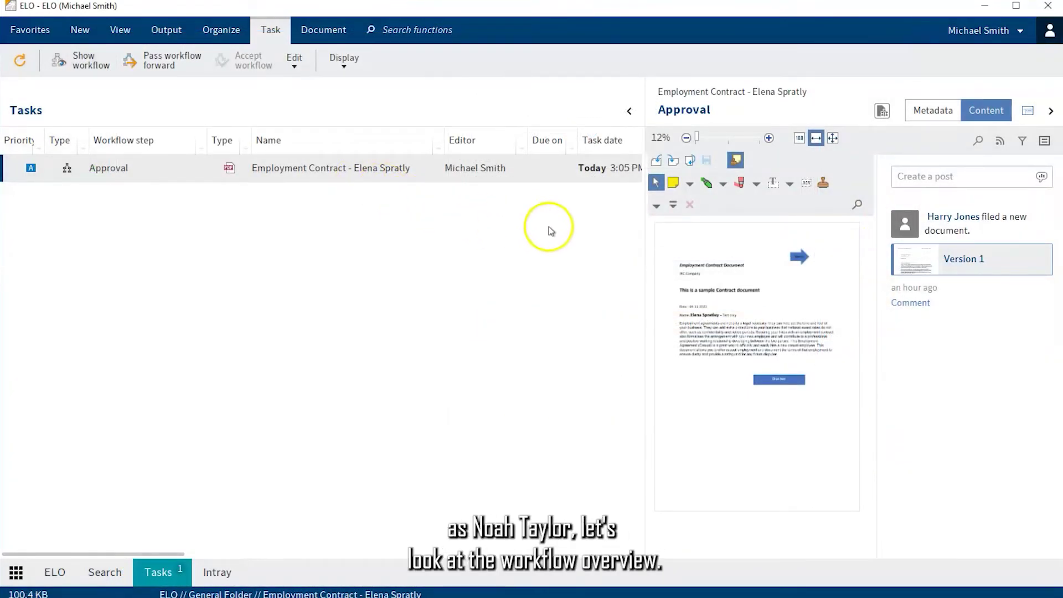
View the contract's workflow diagram and inspect the link from start to the Approval node
click(882, 112)
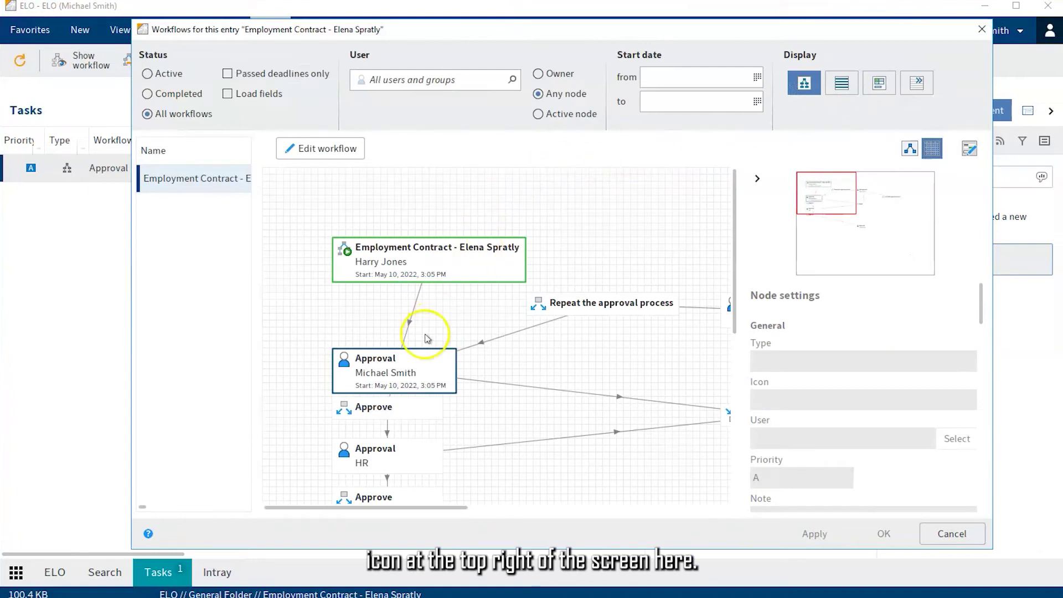
drag(418, 359, 425, 339)
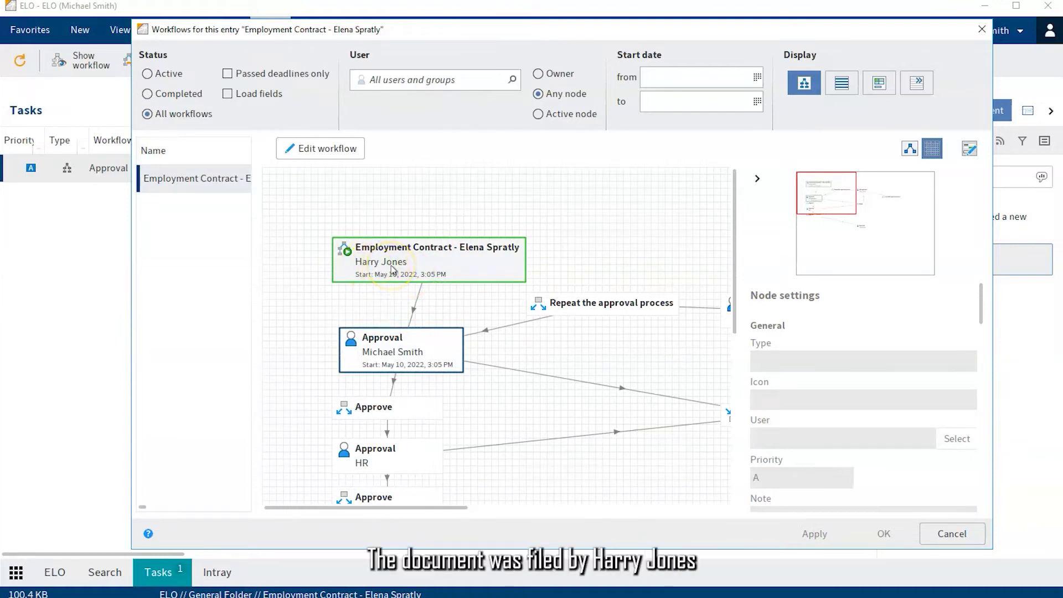
click(407, 326)
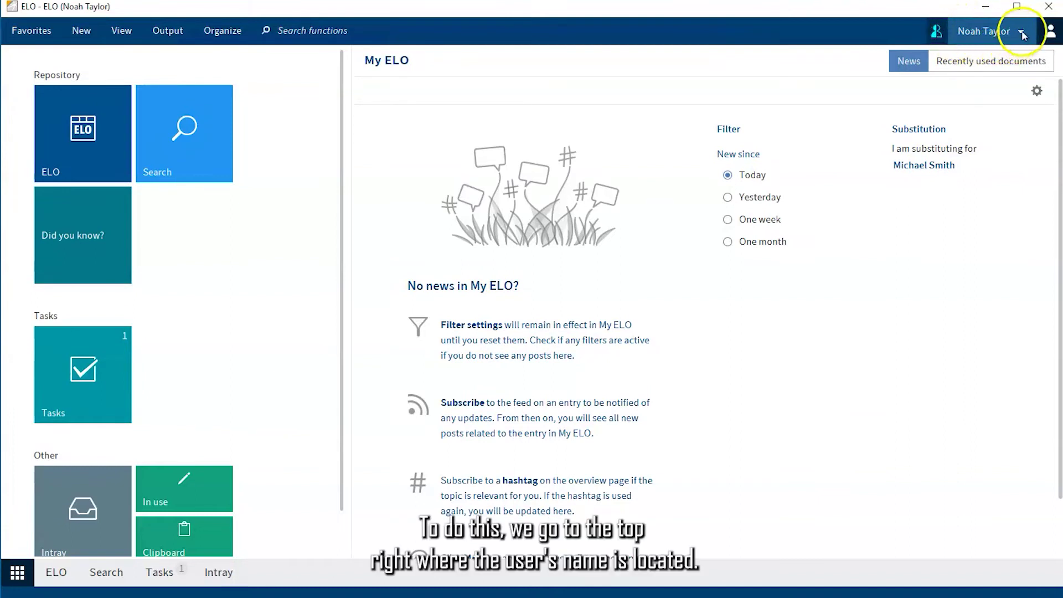
Accept the pending substitution from the user account menu and confirm it
click(1023, 34)
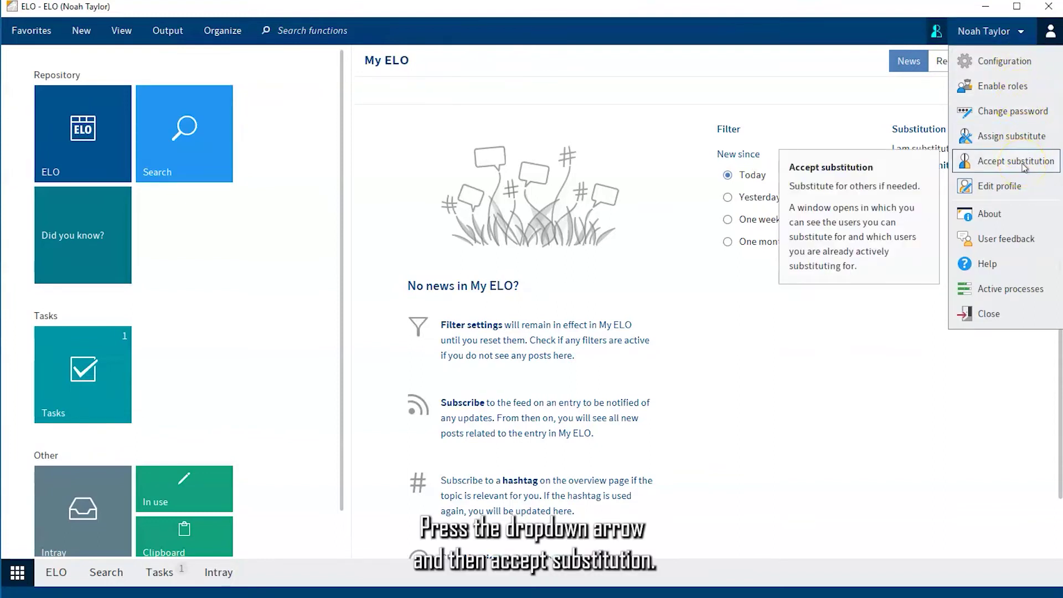
click(1019, 162)
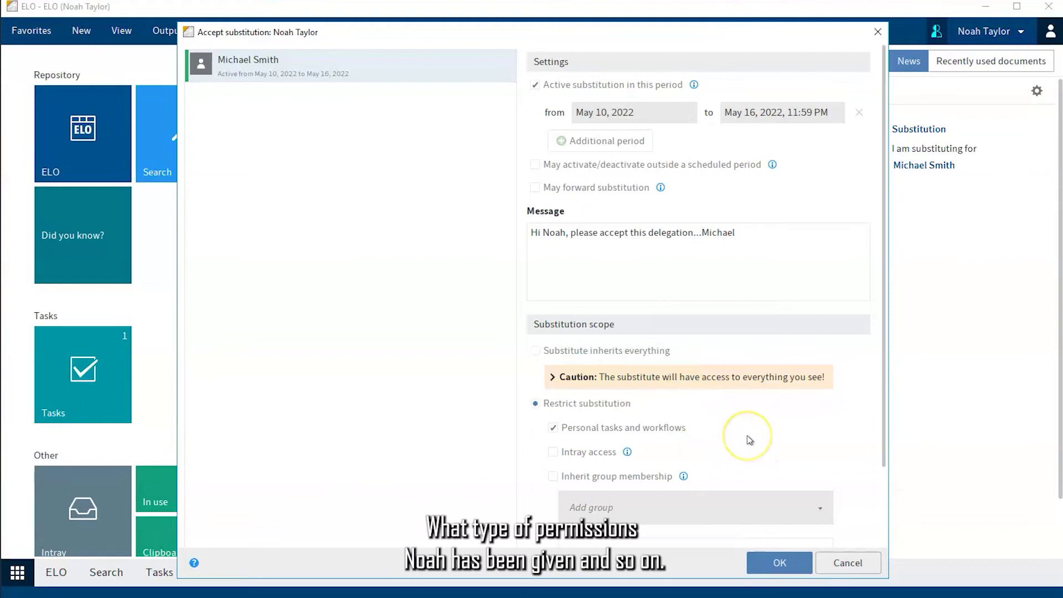
click(781, 566)
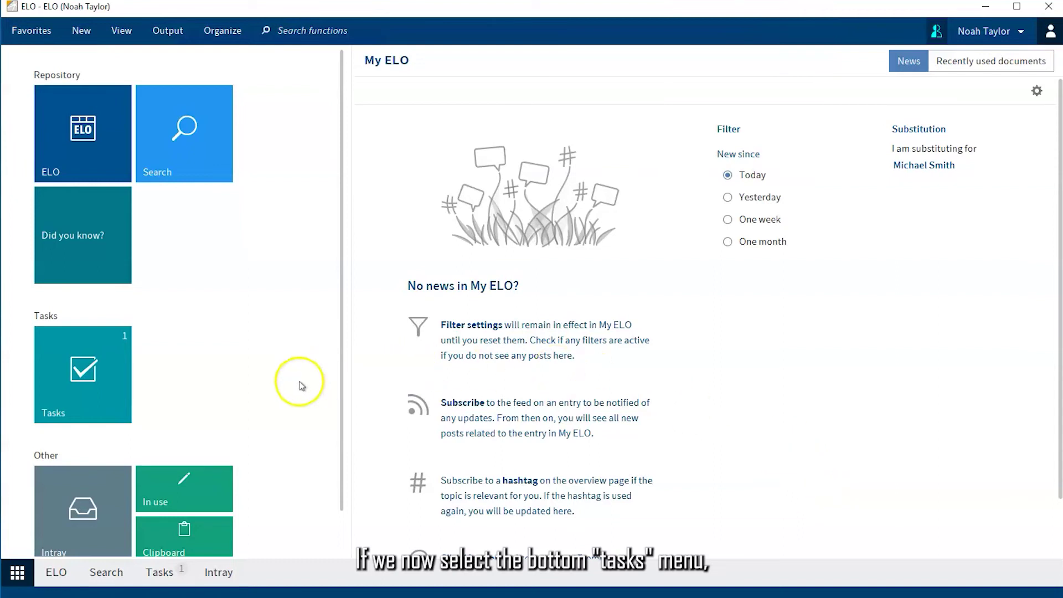
In Tasks, open the Approval task's workflow, check the Approval node's original assignee, then close it
click(164, 573)
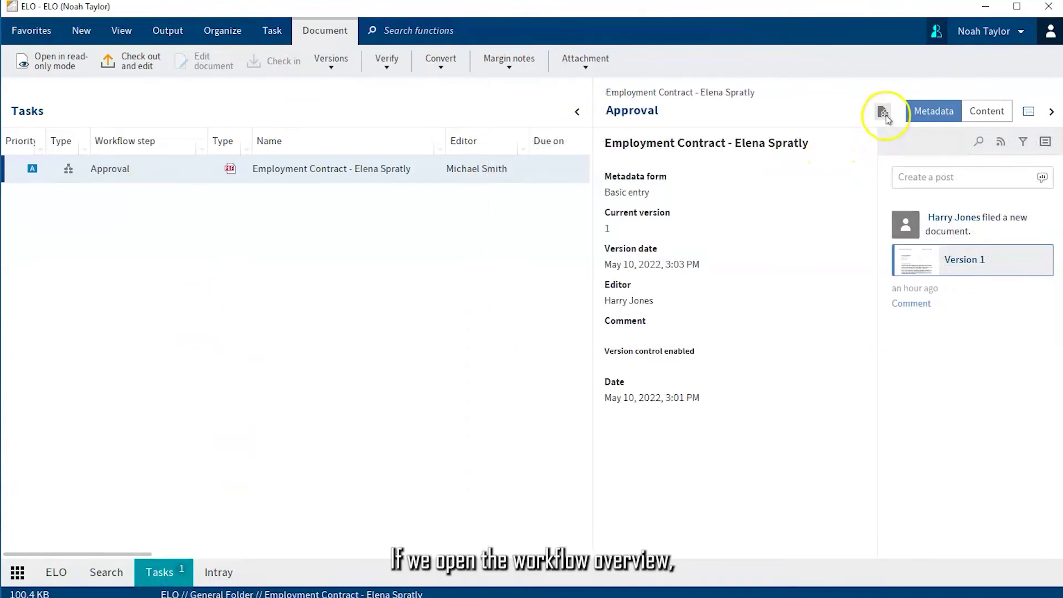
click(884, 113)
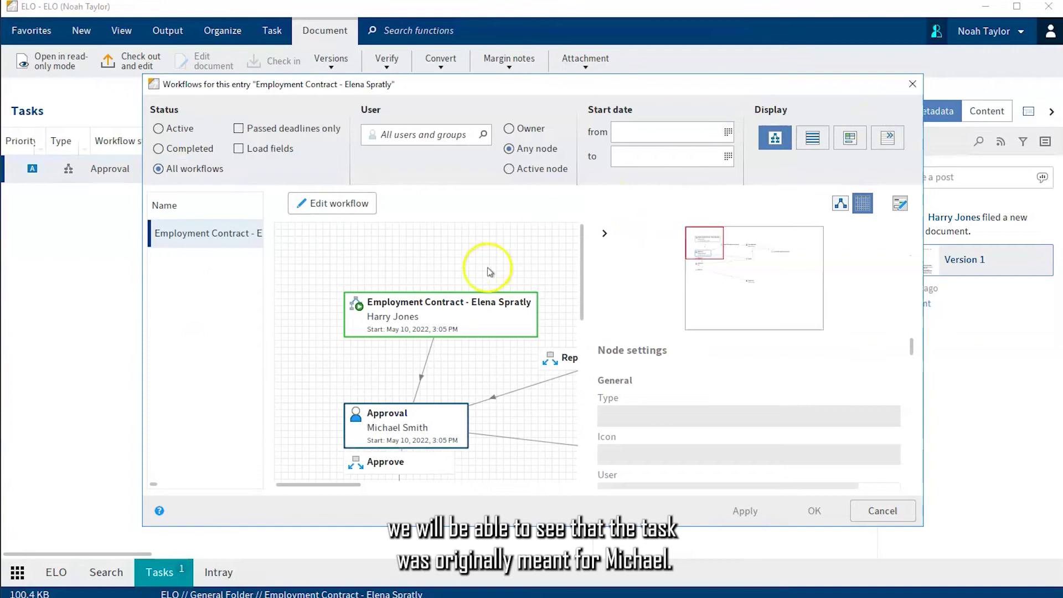
click(429, 414)
drag(429, 414, 436, 391)
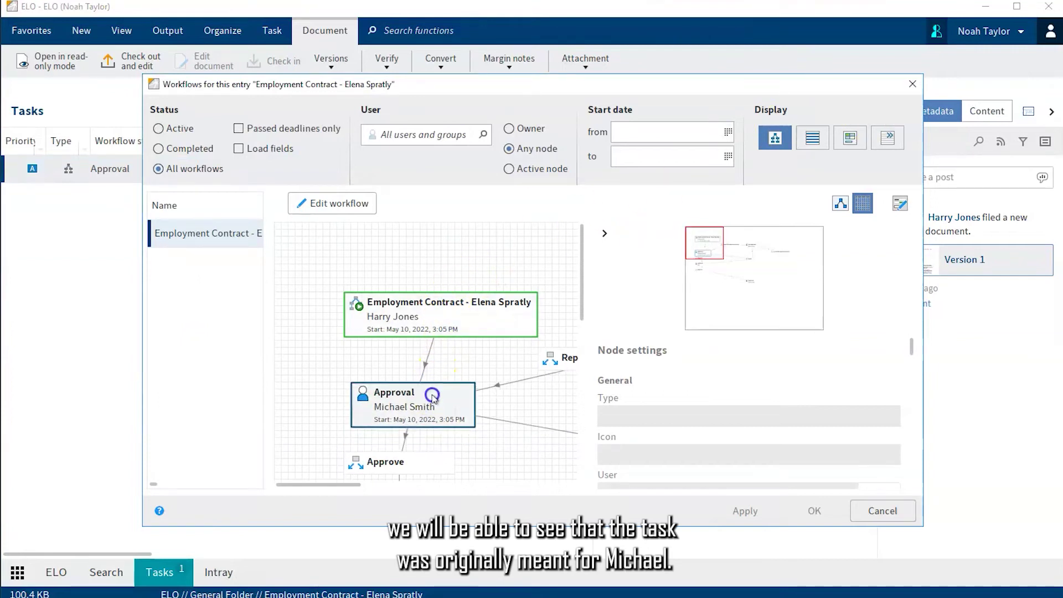
click(407, 422)
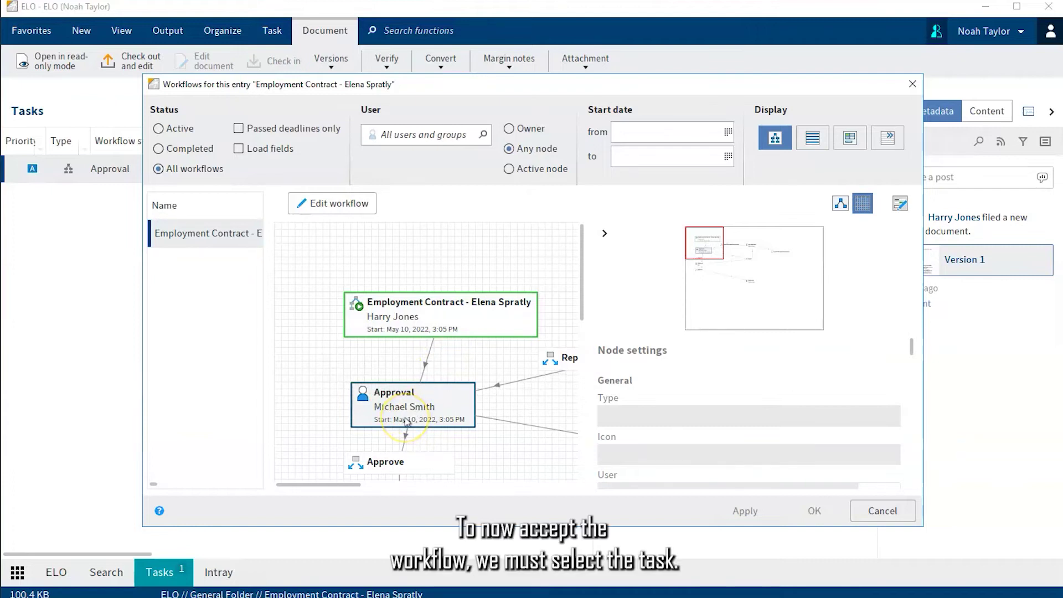
click(110, 207)
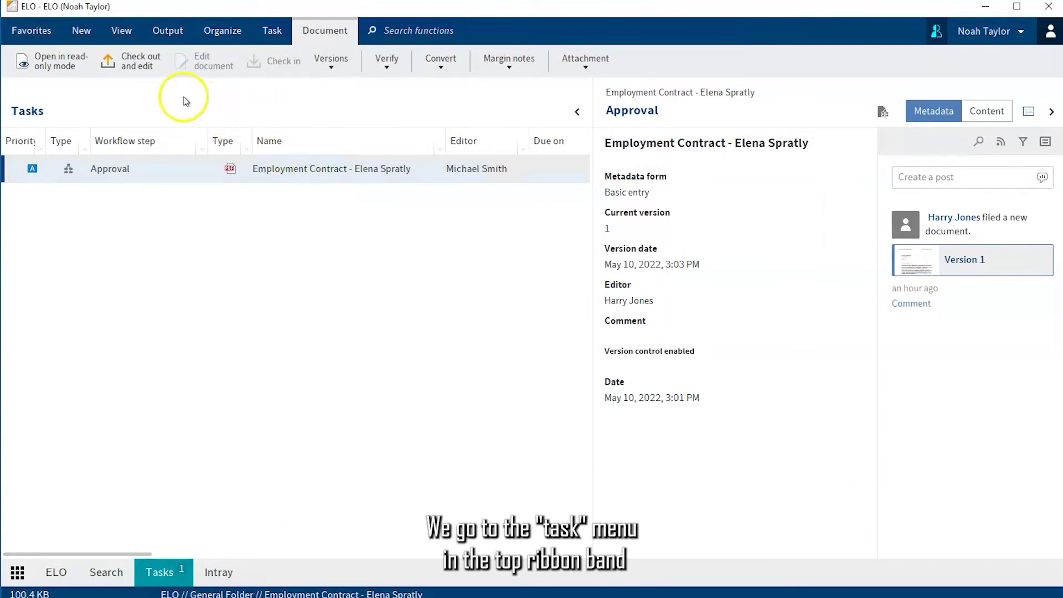
Accept the contract's Approval workflow as substitute and pass it forward with Approve
click(271, 31)
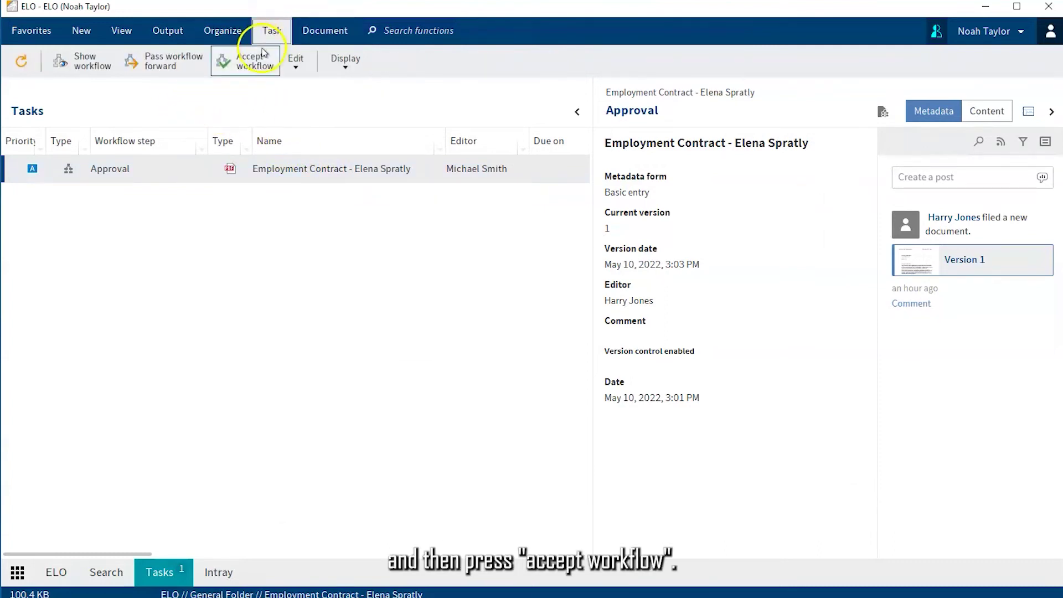
click(257, 67)
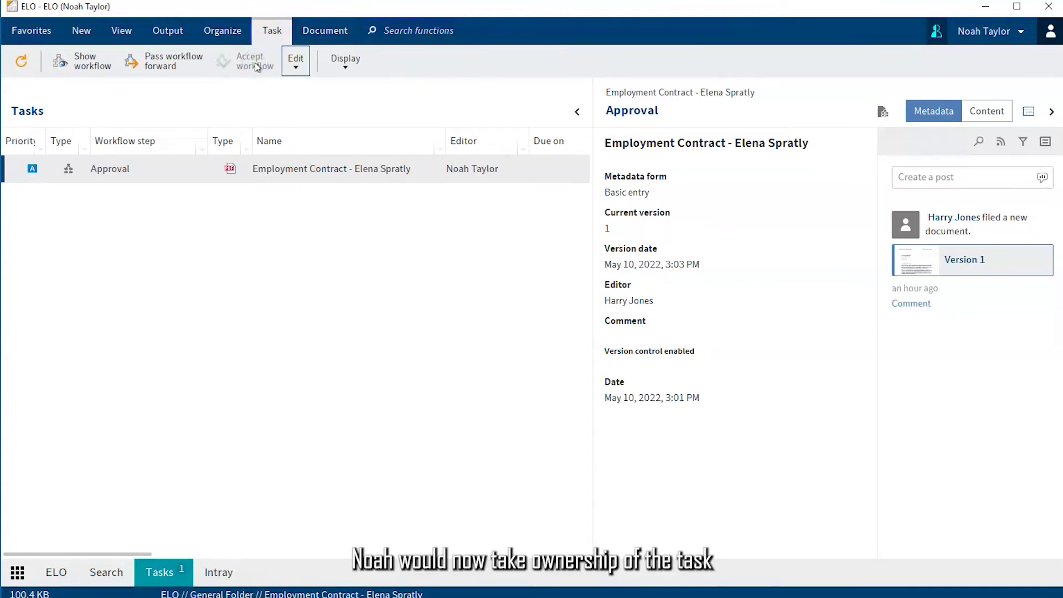
click(316, 173)
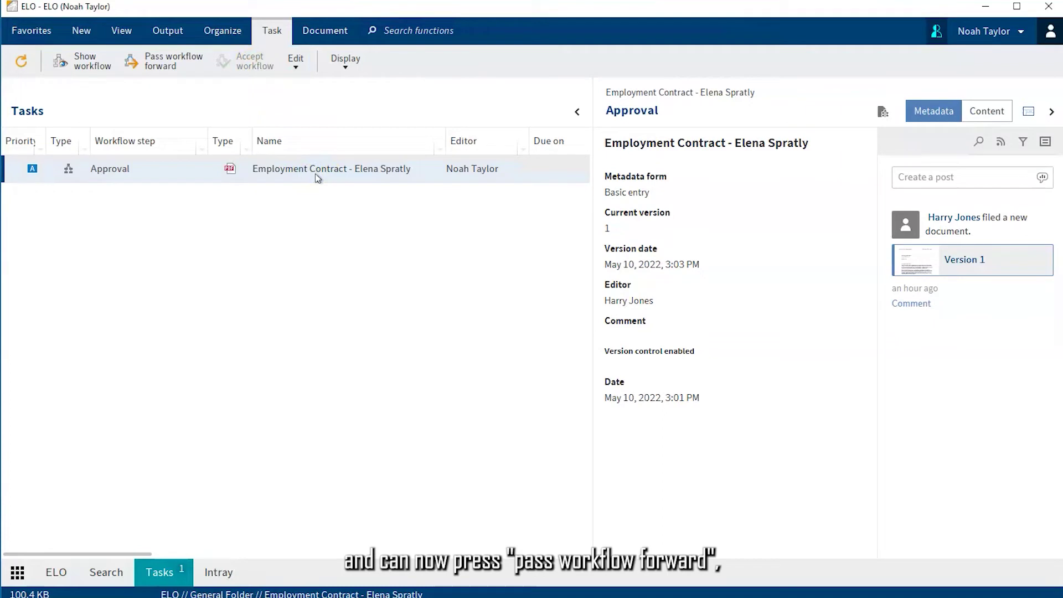
click(163, 67)
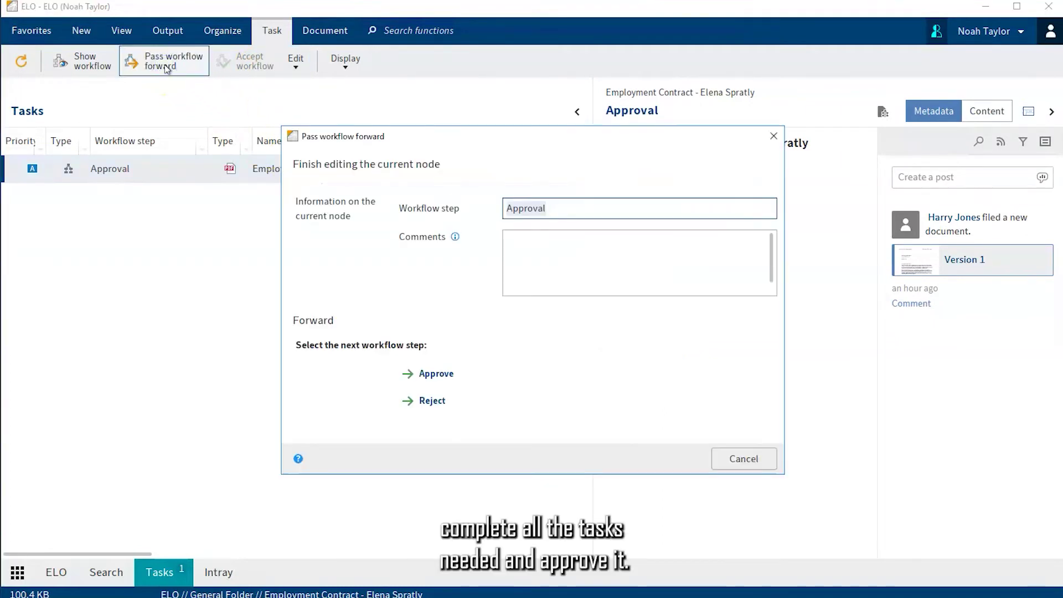
click(442, 379)
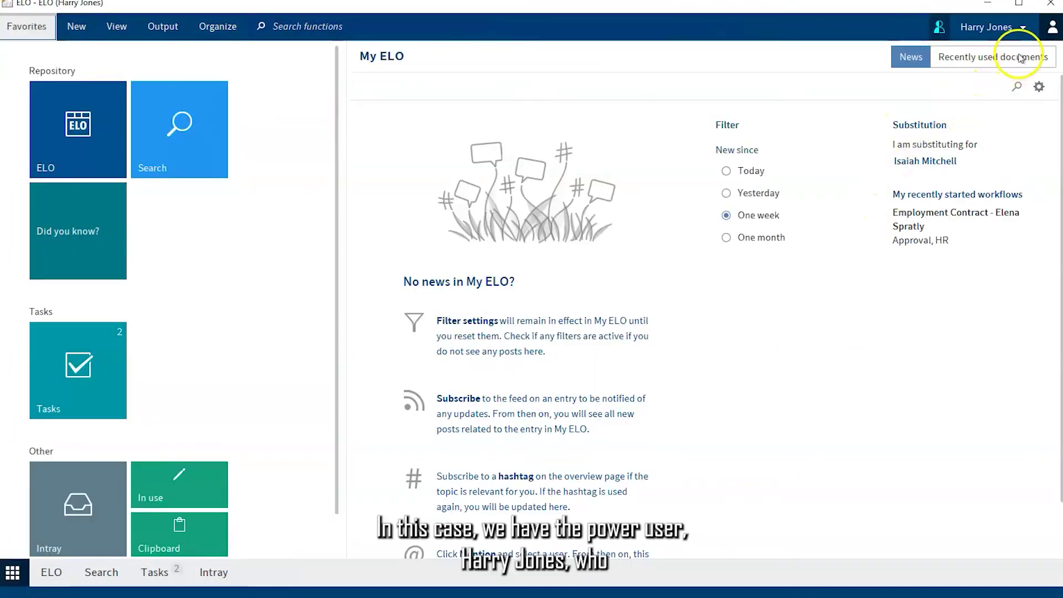
Open Assign substitute from the power user's account menu
click(1024, 29)
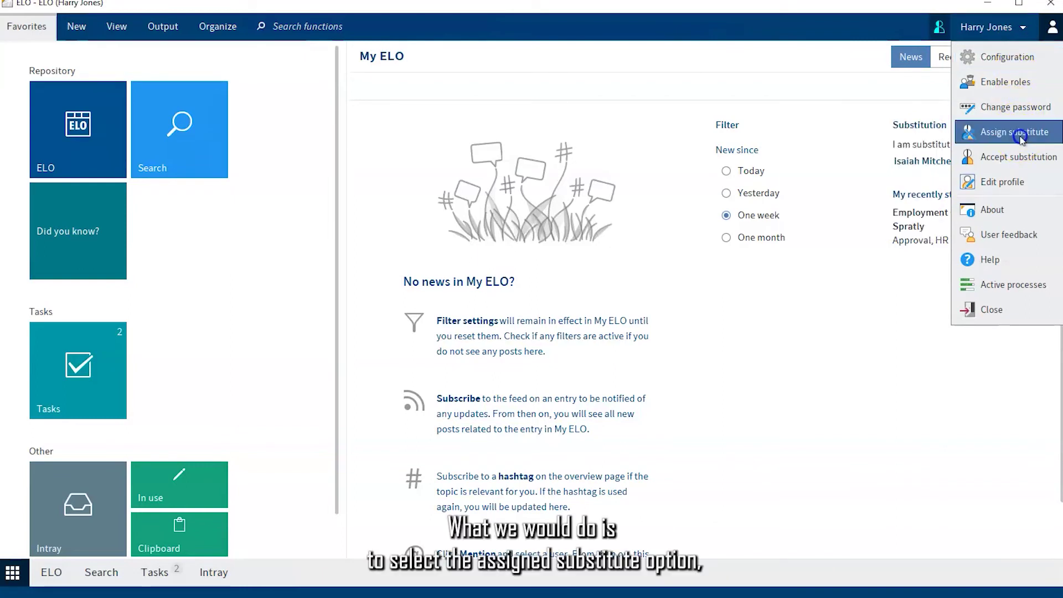
click(1020, 139)
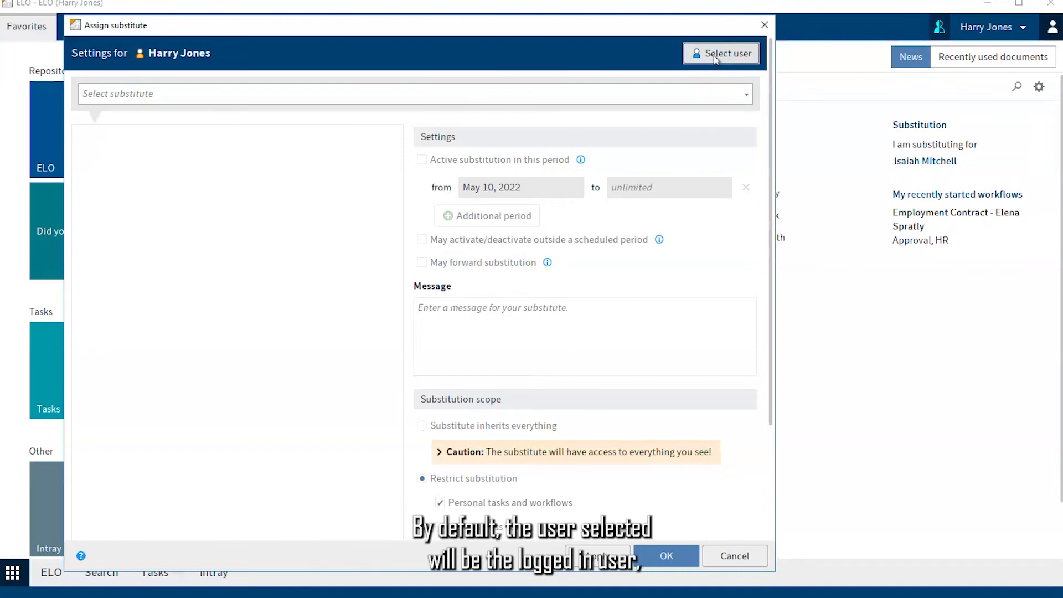
Search for the target colleague by full name and load their substitute settings
click(719, 56)
click(719, 56)
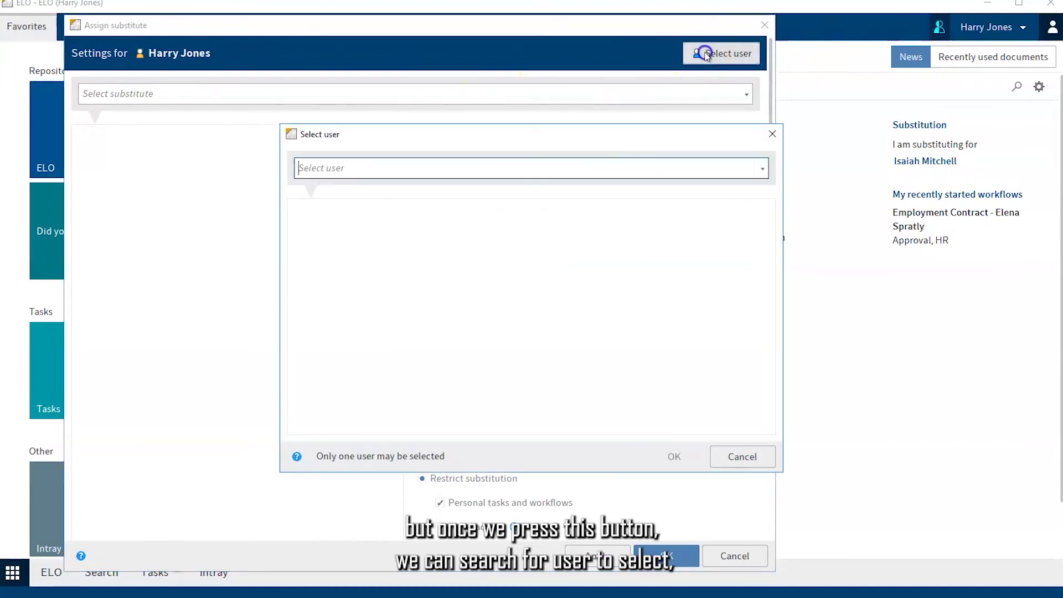
click(320, 172)
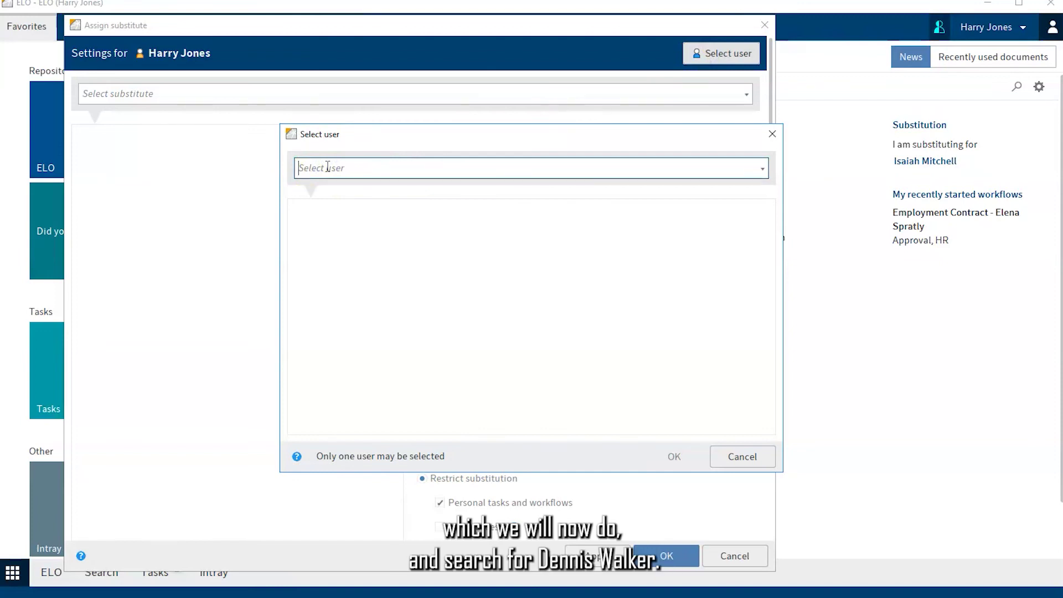
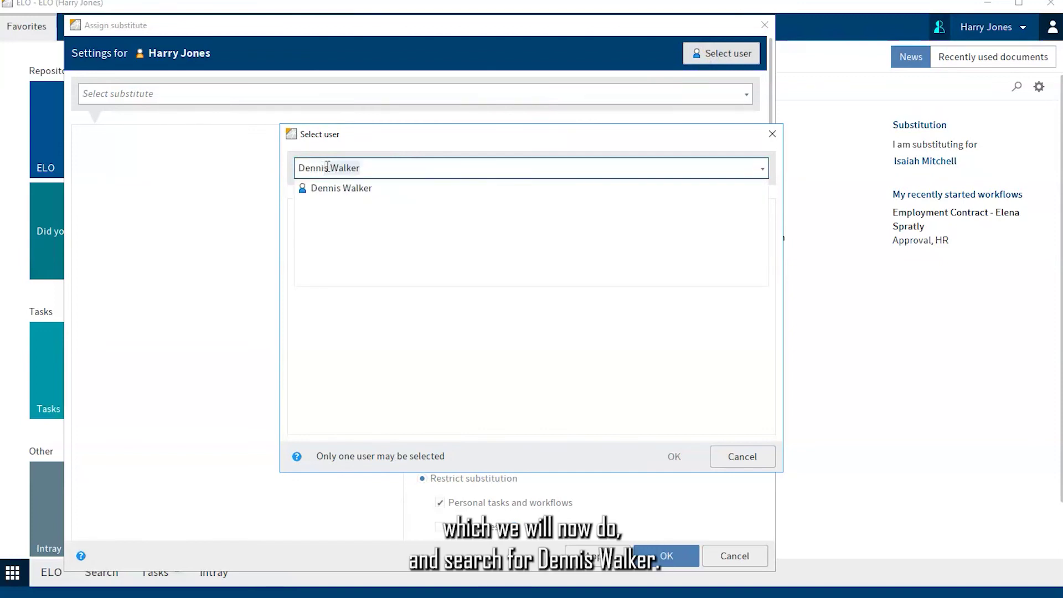
click(333, 189)
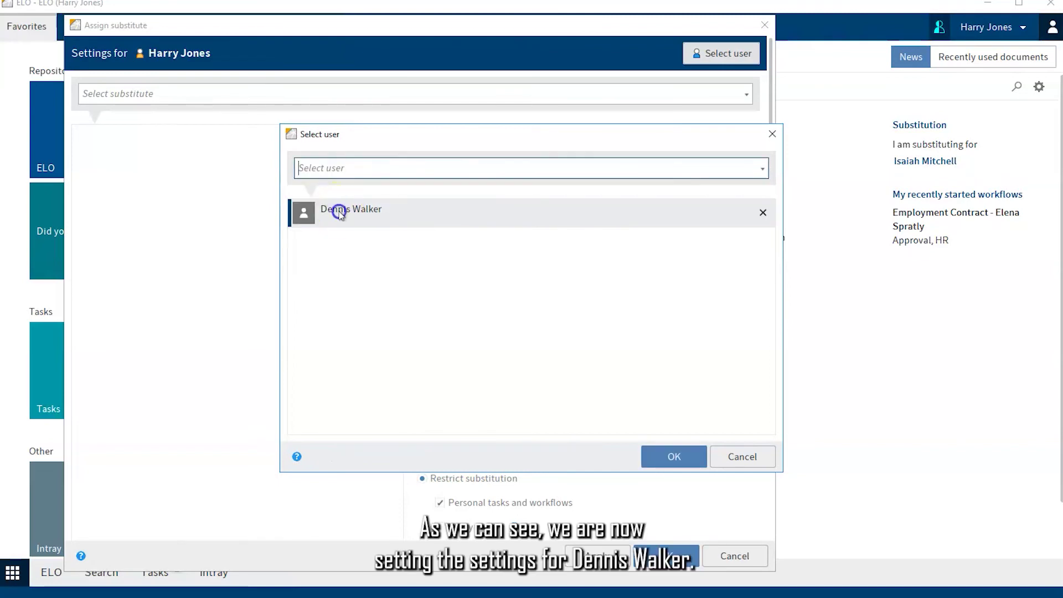
click(669, 456)
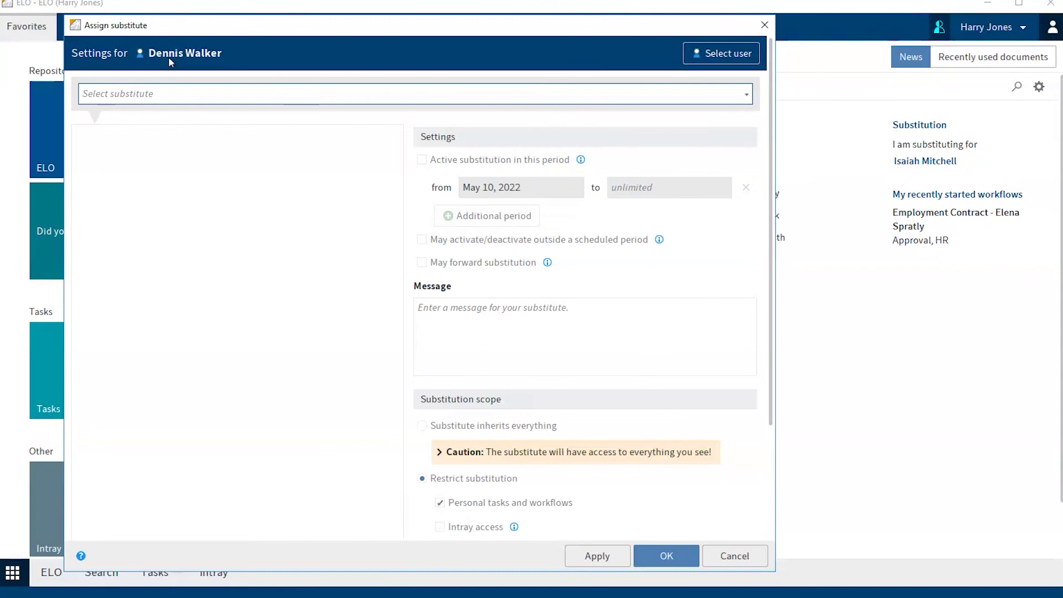
Add the suggested colleague as substitute, active May 1 to Jun 9, 2022, and save
click(169, 73)
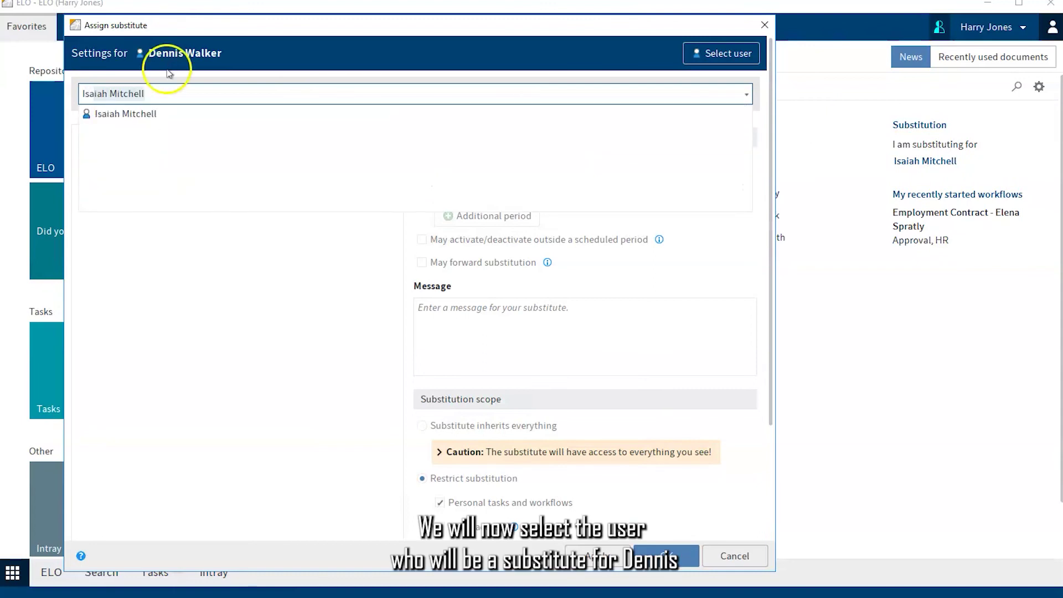
click(126, 116)
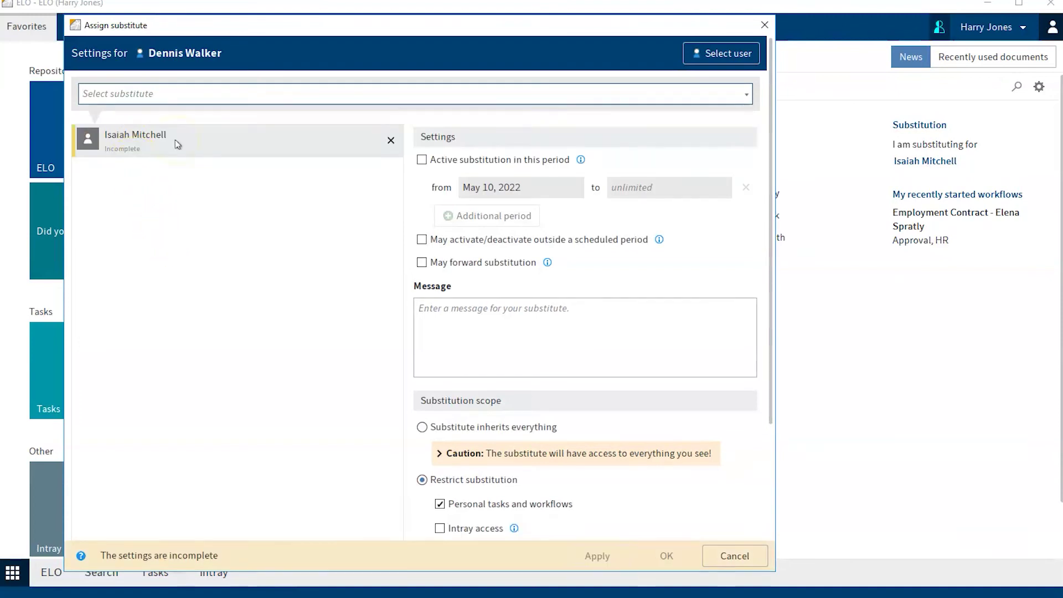
click(423, 161)
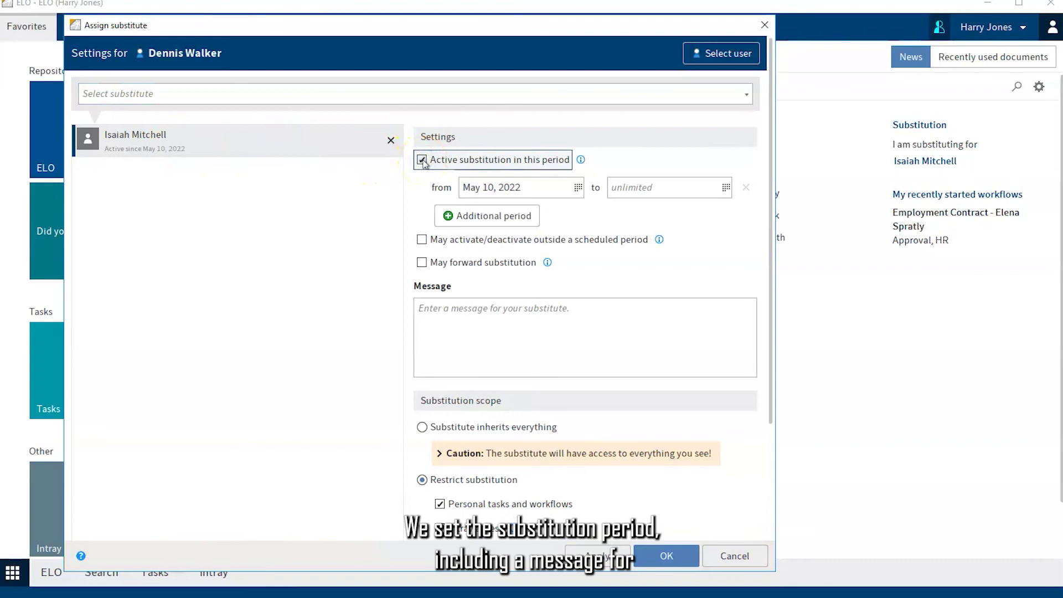
click(560, 190)
click(578, 187)
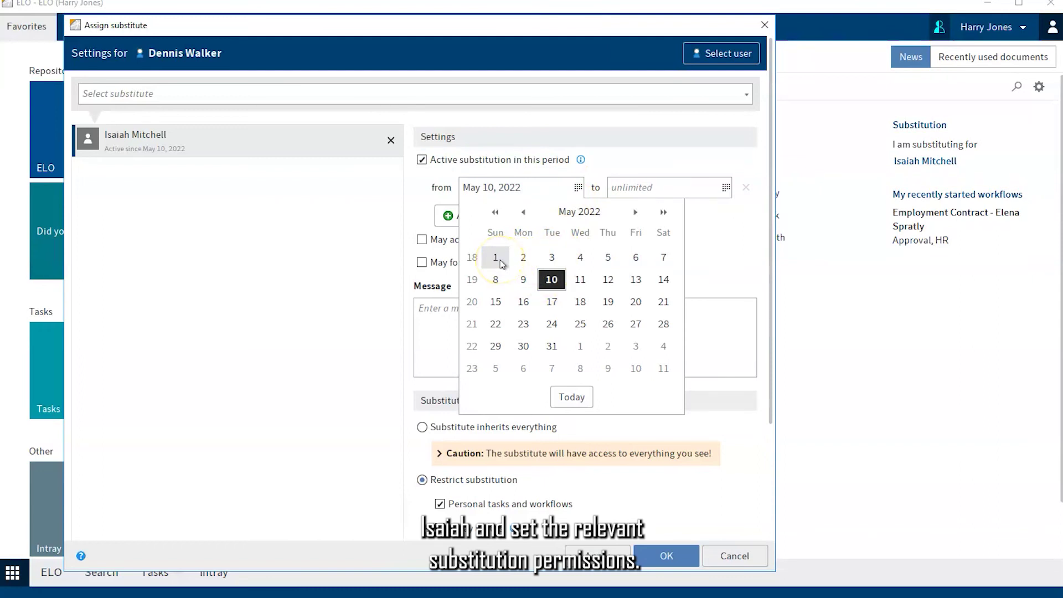
click(496, 257)
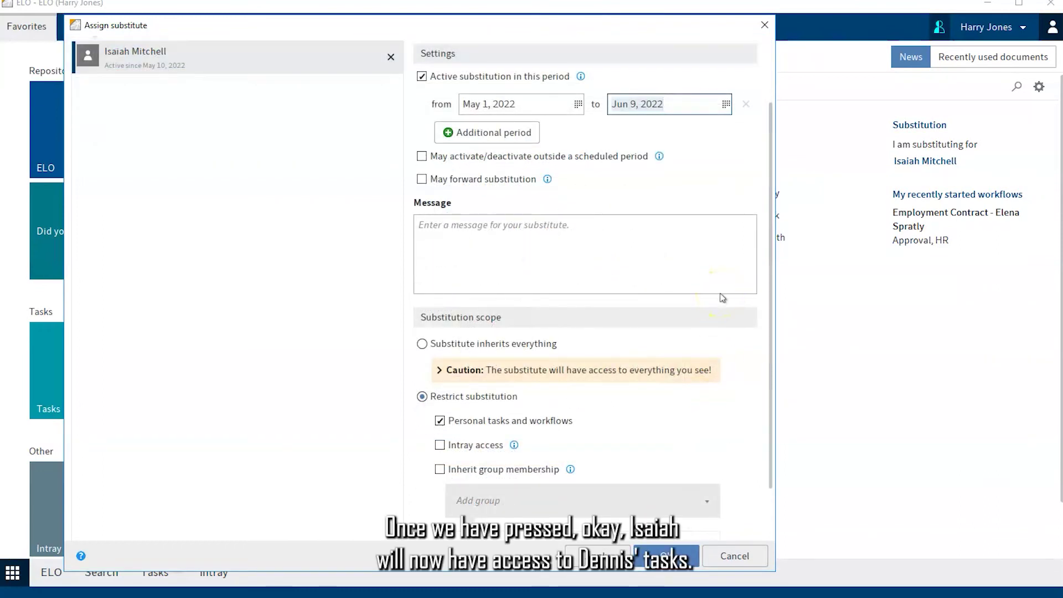
click(664, 556)
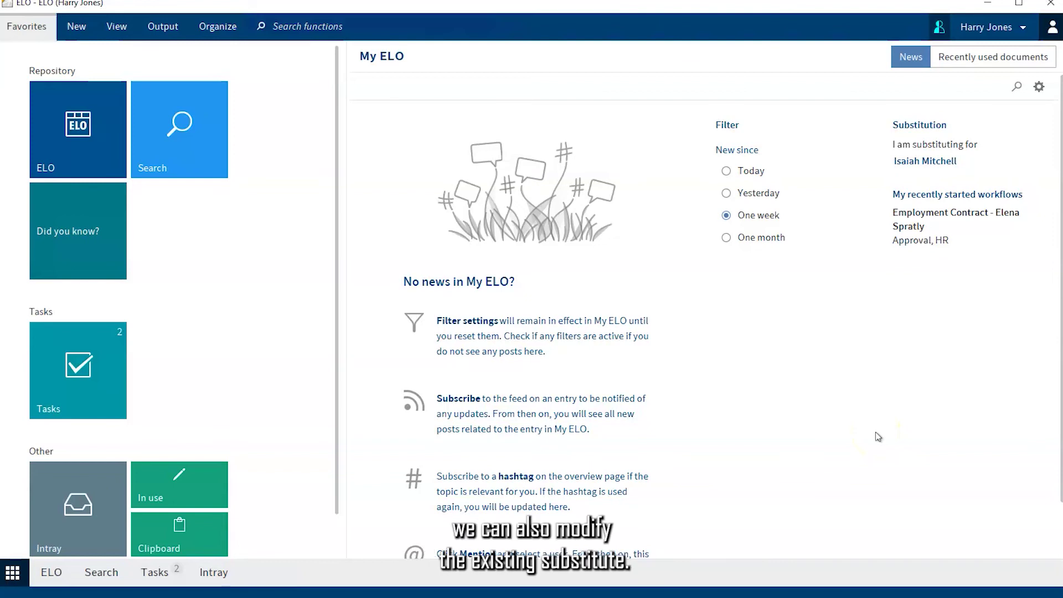
Reopen Assign substitute from the account menu and load the same colleague's settings
click(1025, 28)
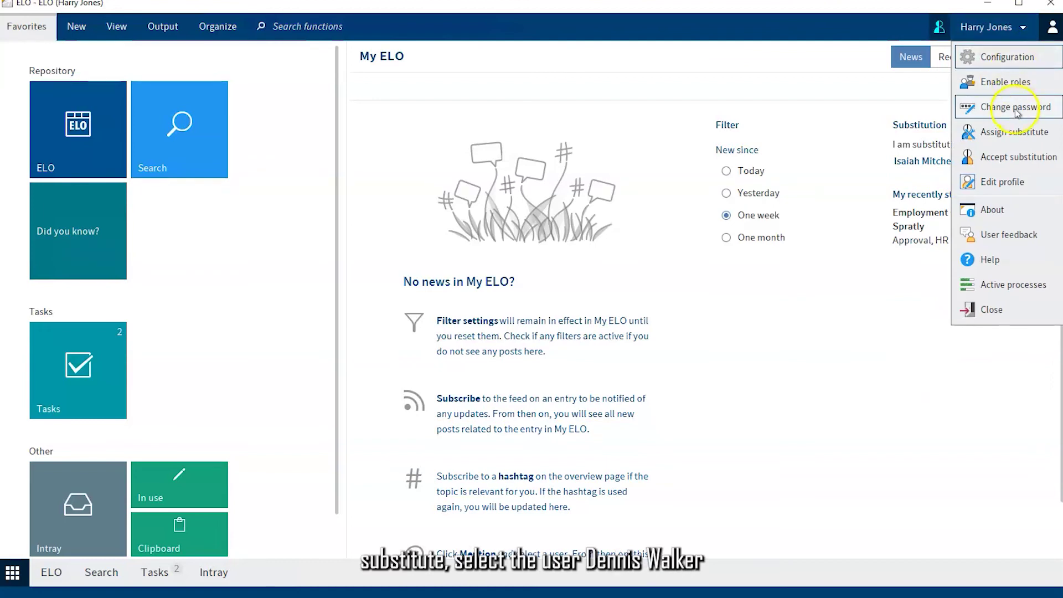
click(1017, 131)
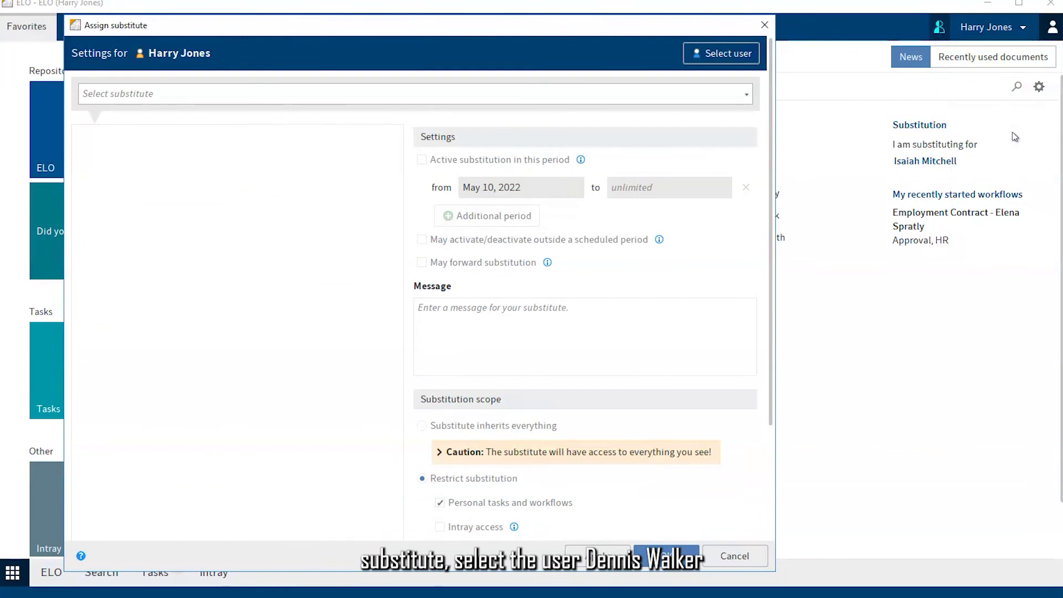
click(736, 56)
click(347, 168)
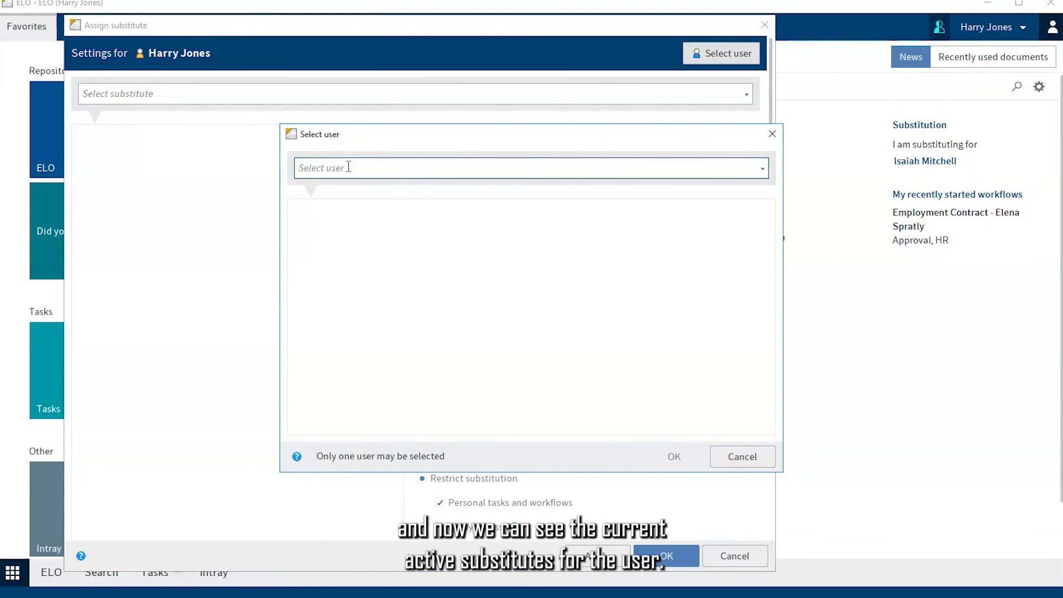
click(346, 188)
click(683, 456)
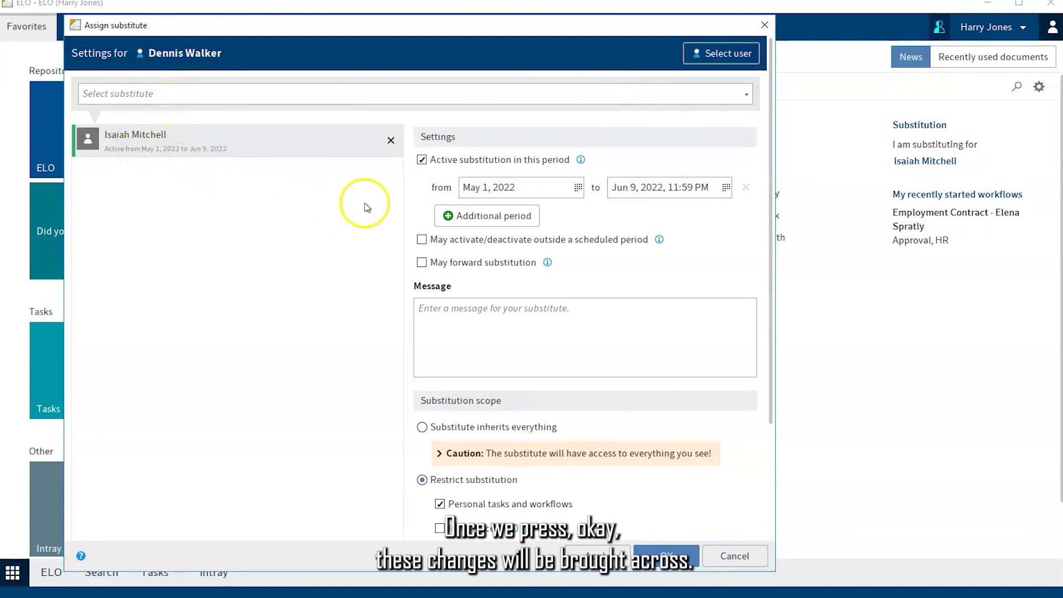
Move the end date to Jun 2, 2022, then delete the substitute entry and save
click(726, 187)
click(755, 257)
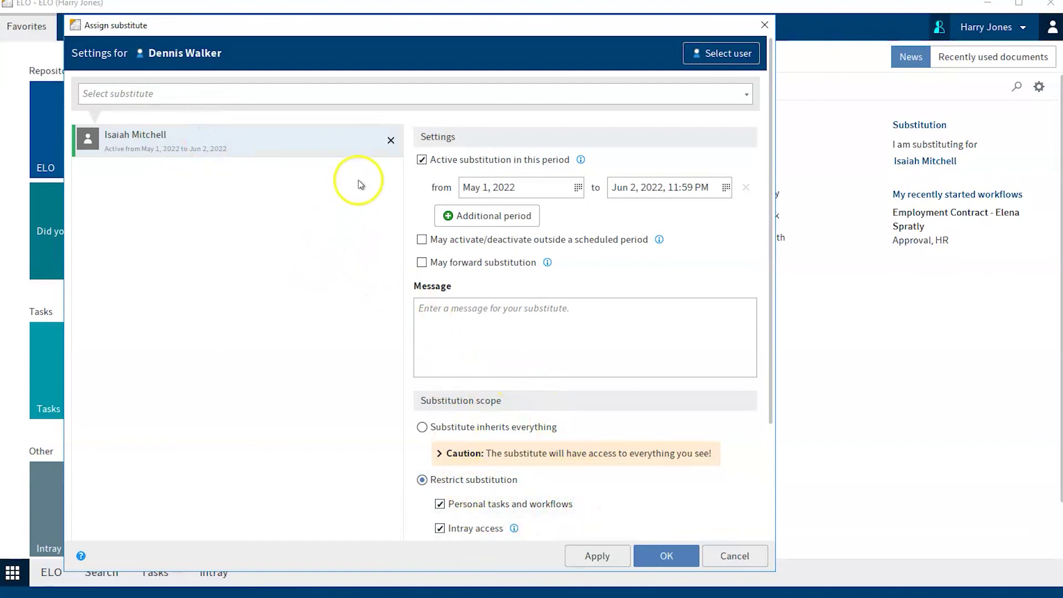
click(391, 141)
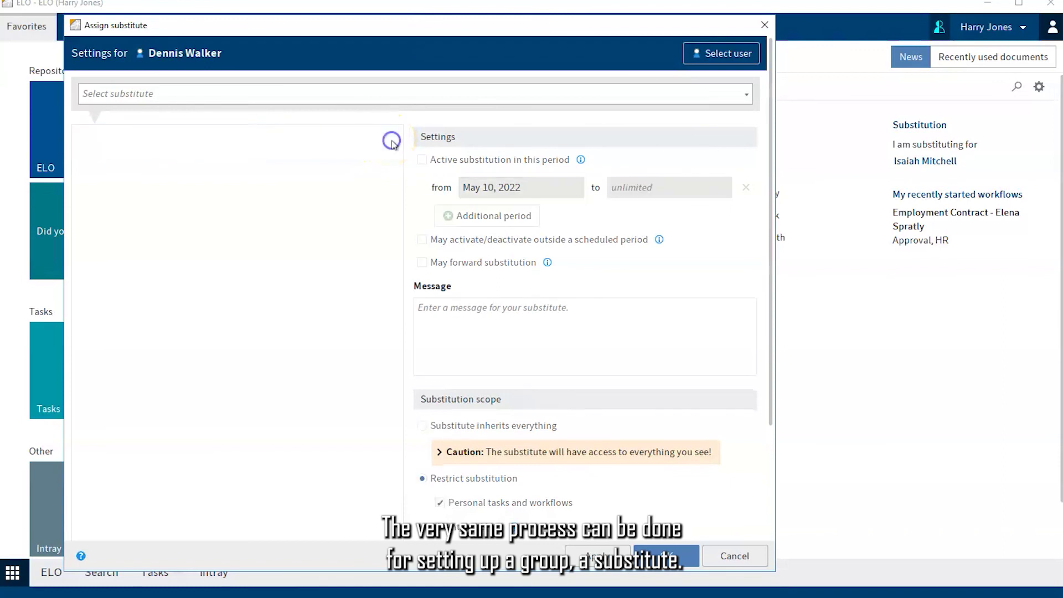
click(660, 562)
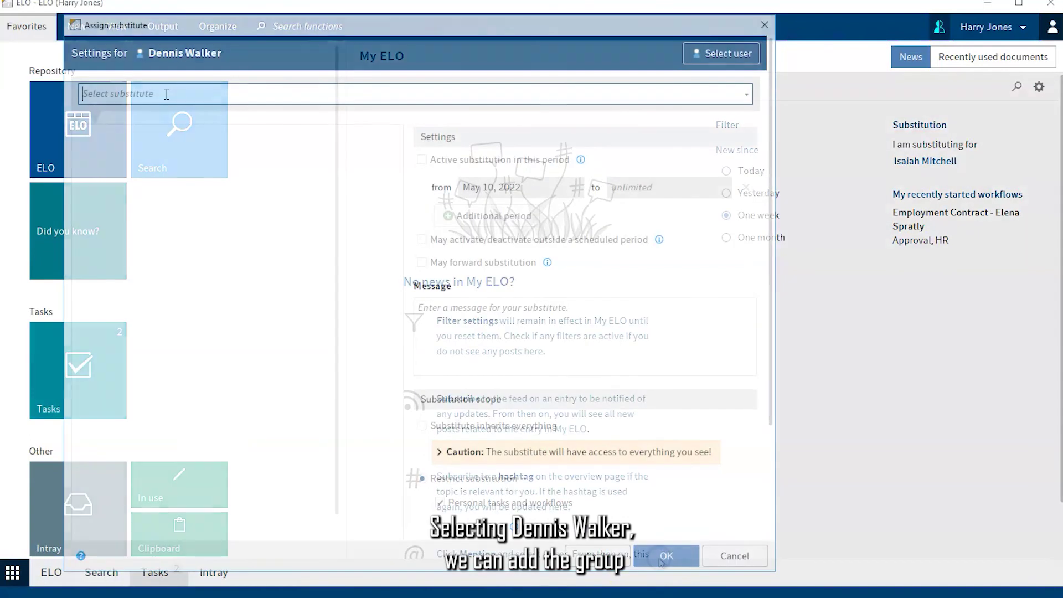
Add the IT group as substitute and activate its substitution period from May 10, 2022
click(103, 166)
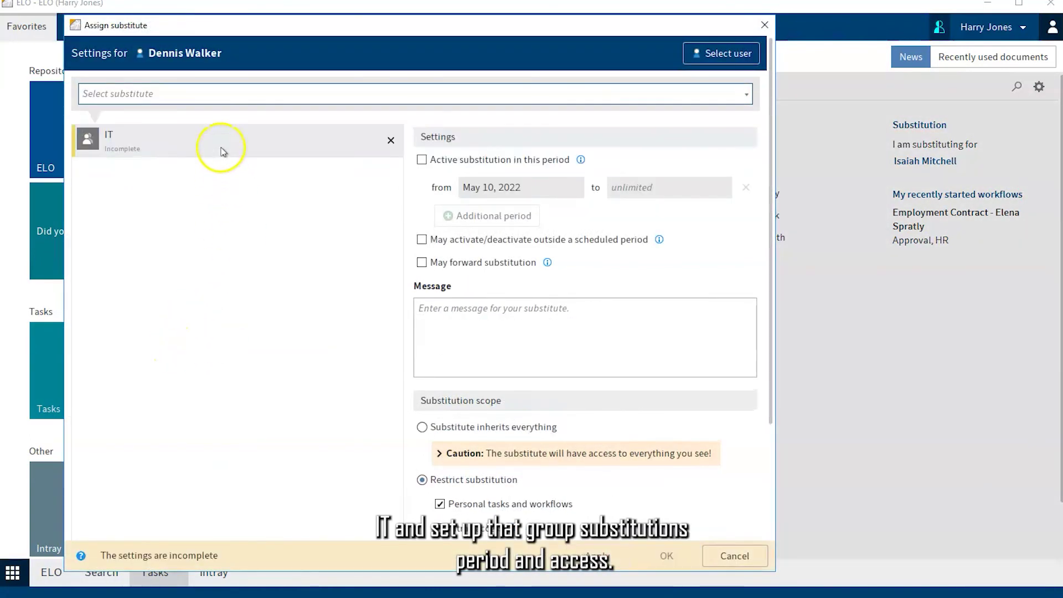
click(422, 160)
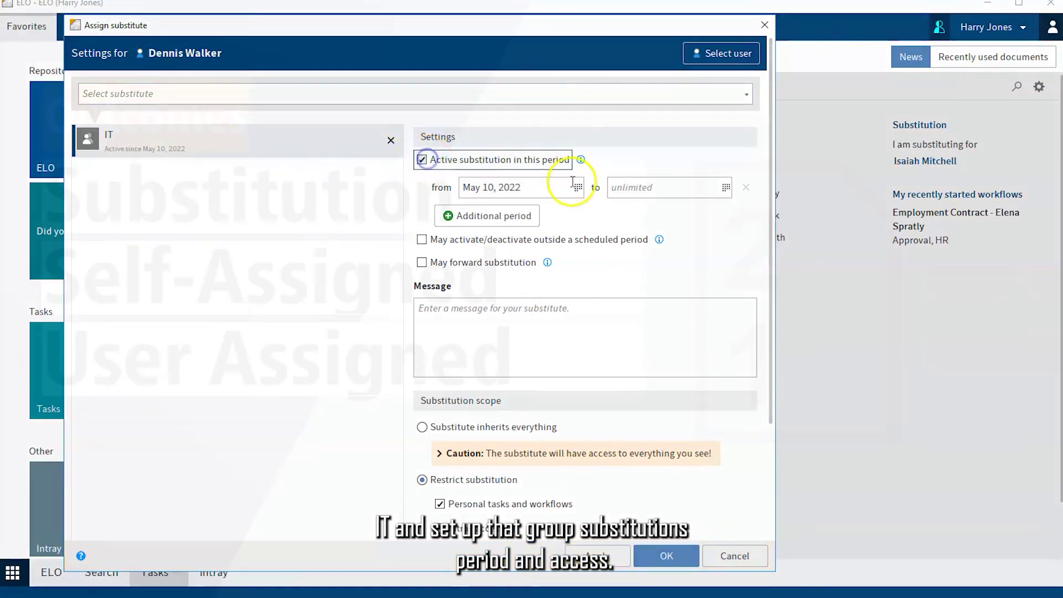